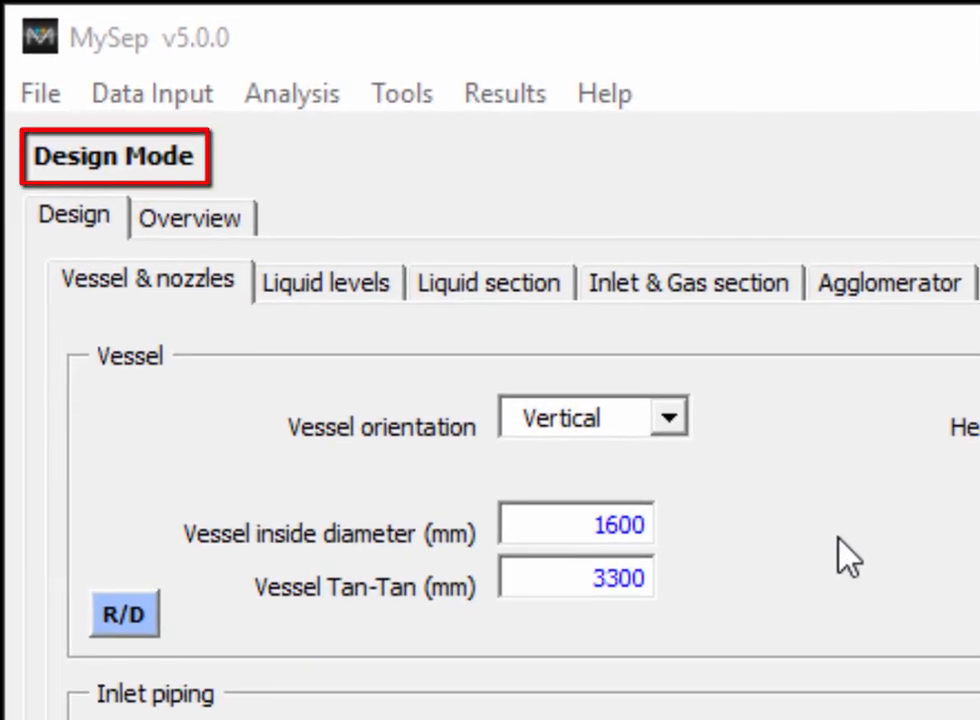
- Switch the Suction Scrubber from Design mode to Rating mode, rating the current design
click(195, 95)
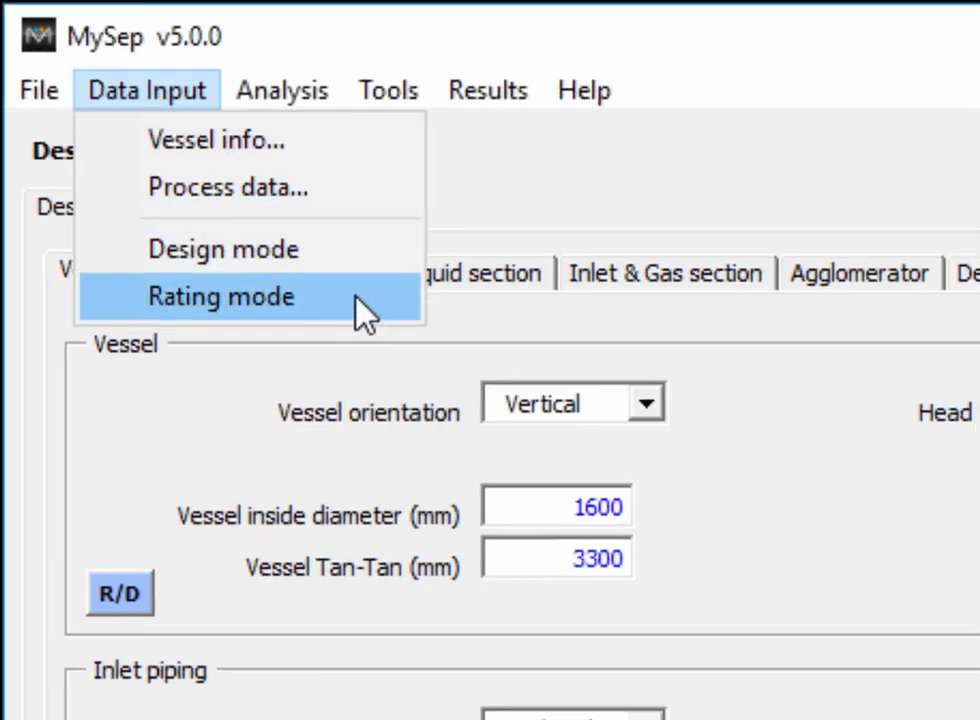
click(355, 297)
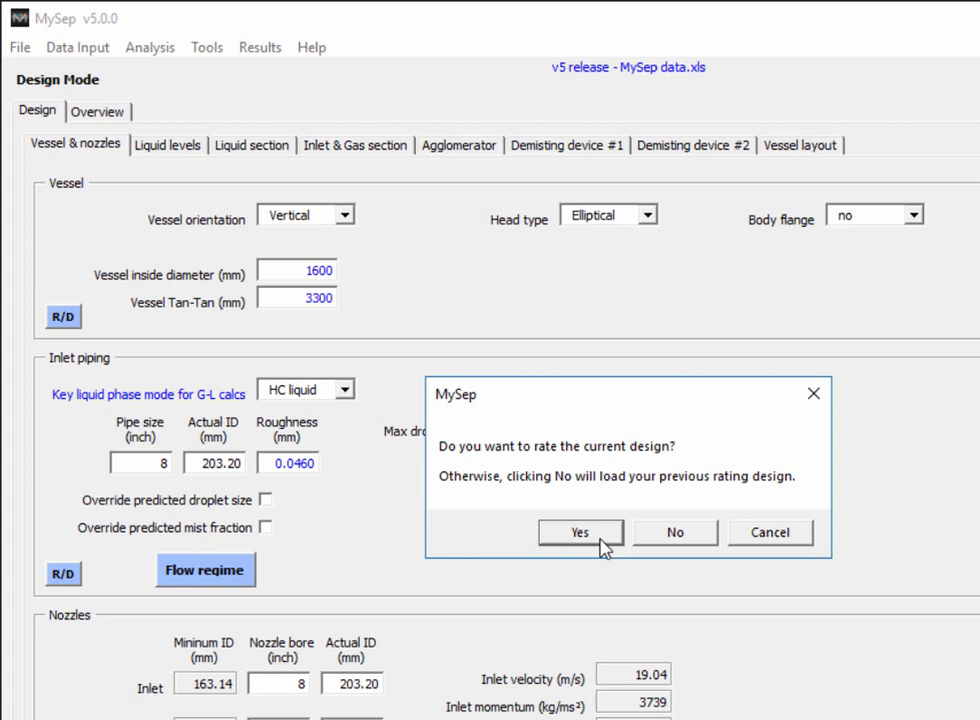
click(600, 539)
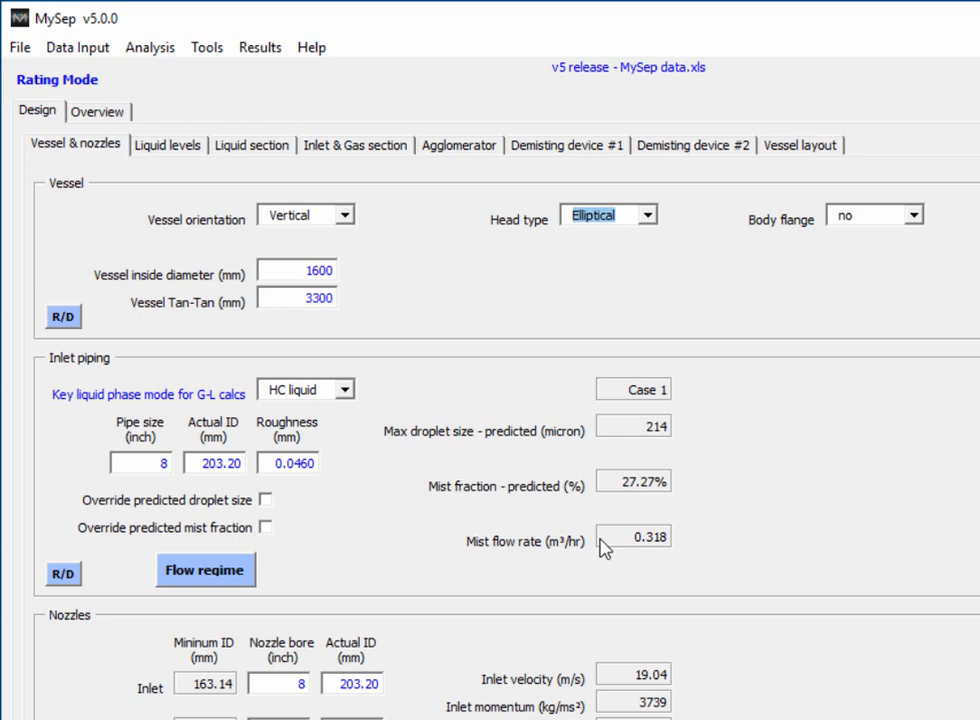
- Review the inlet device types available for the inlet section
click(357, 150)
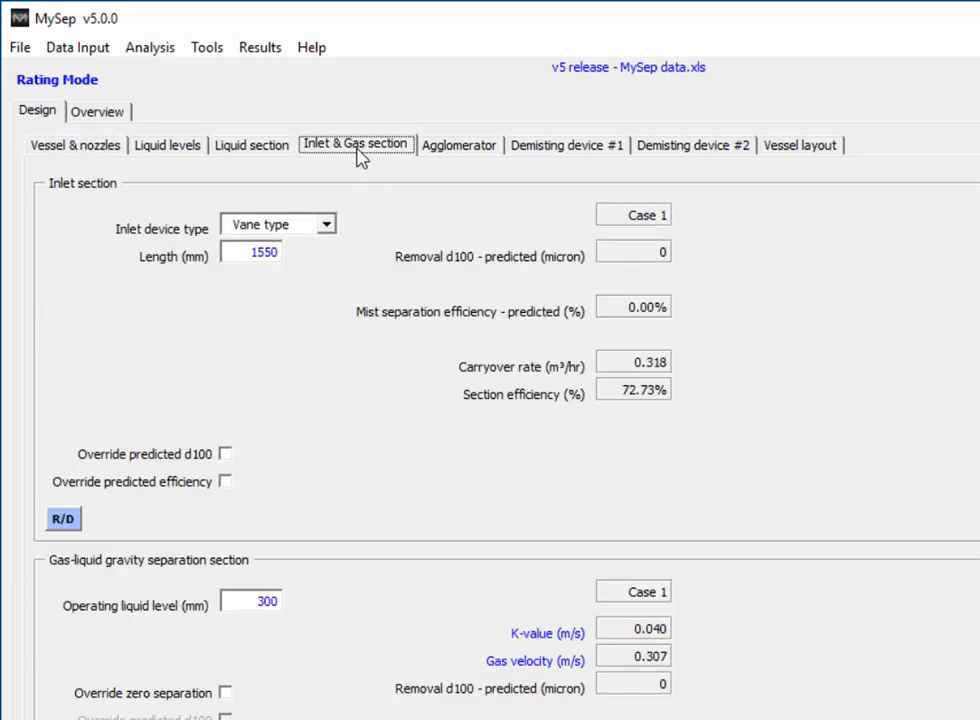
click(327, 226)
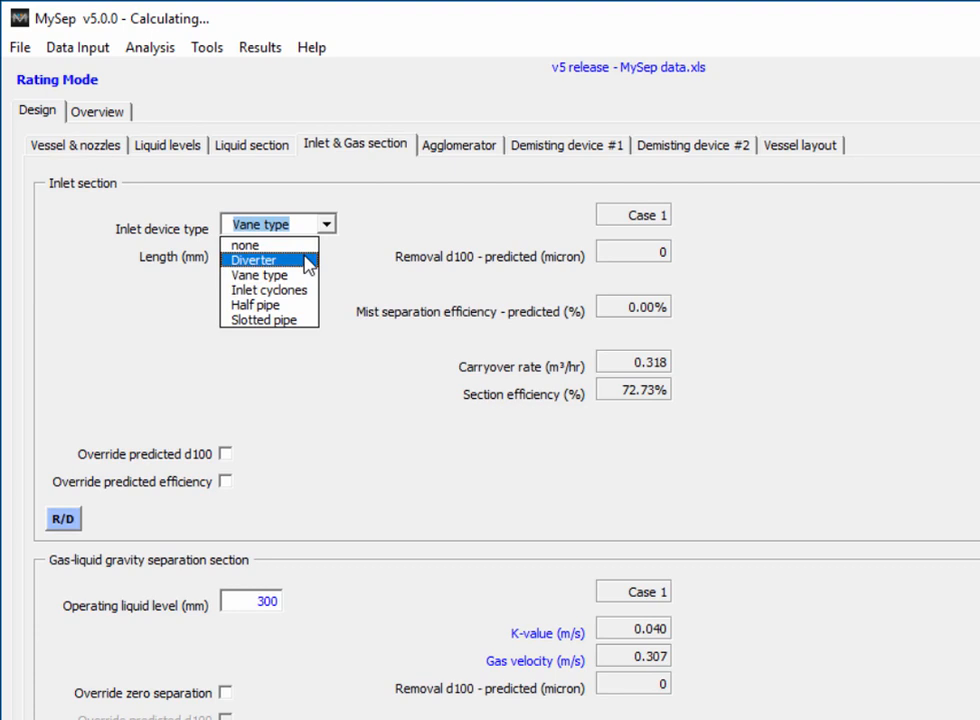
click(306, 262)
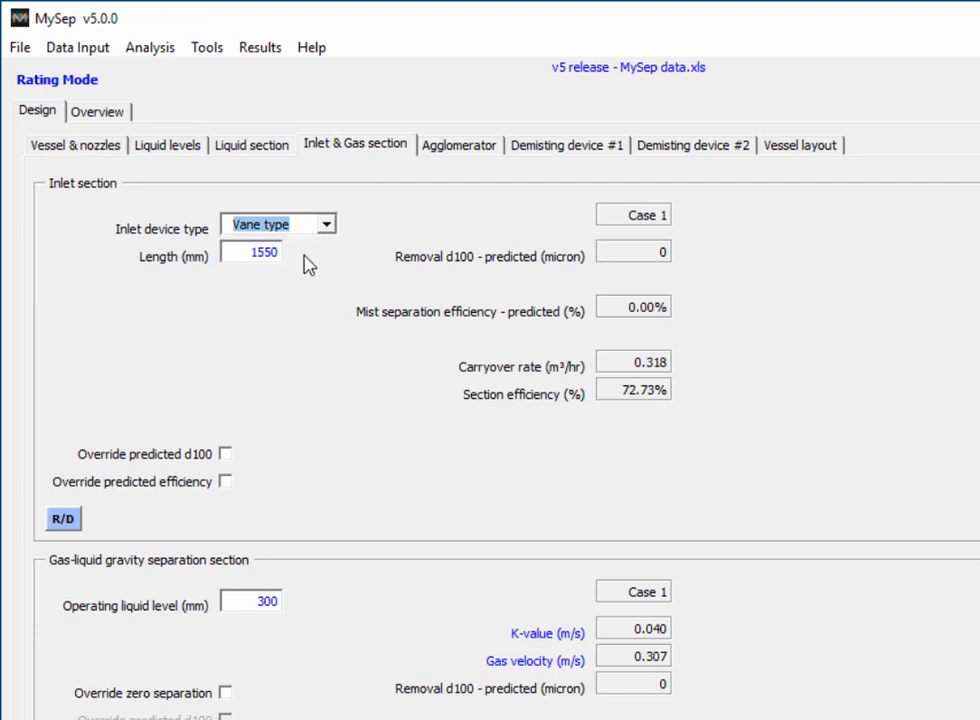
- Set the device orientation of Demisting device #1 to Vertical and open the vessel layout
click(622, 147)
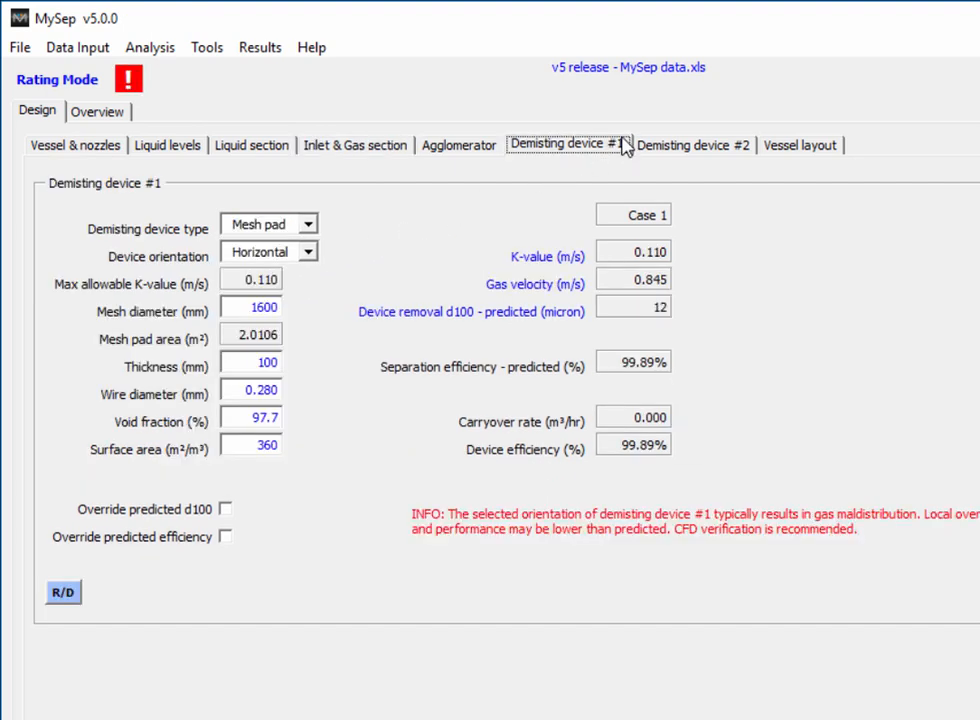
click(309, 253)
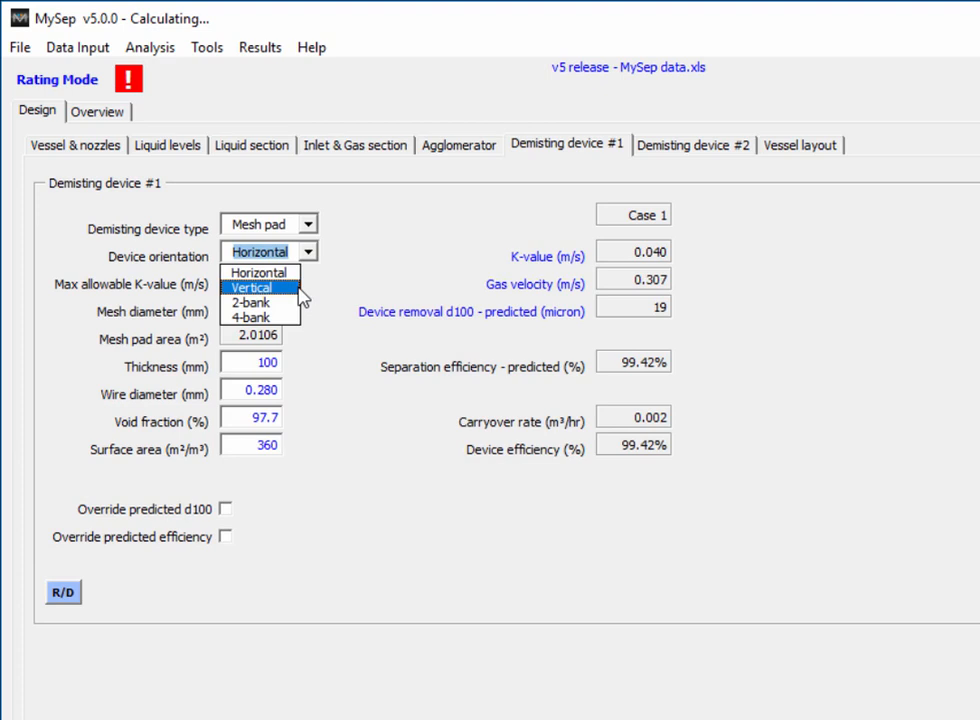
click(299, 288)
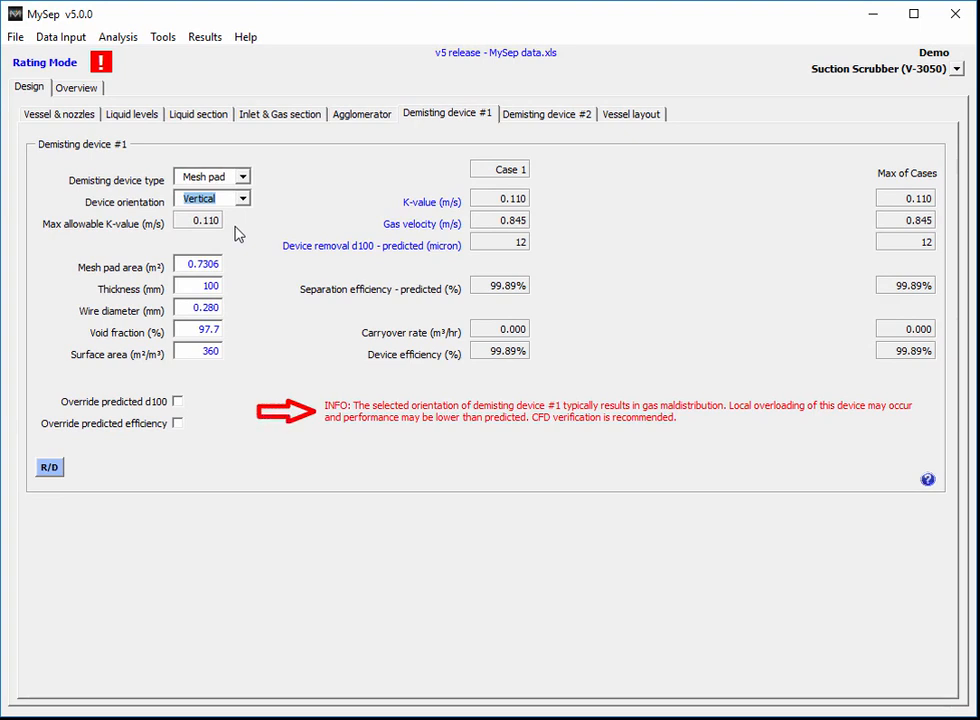
click(621, 116)
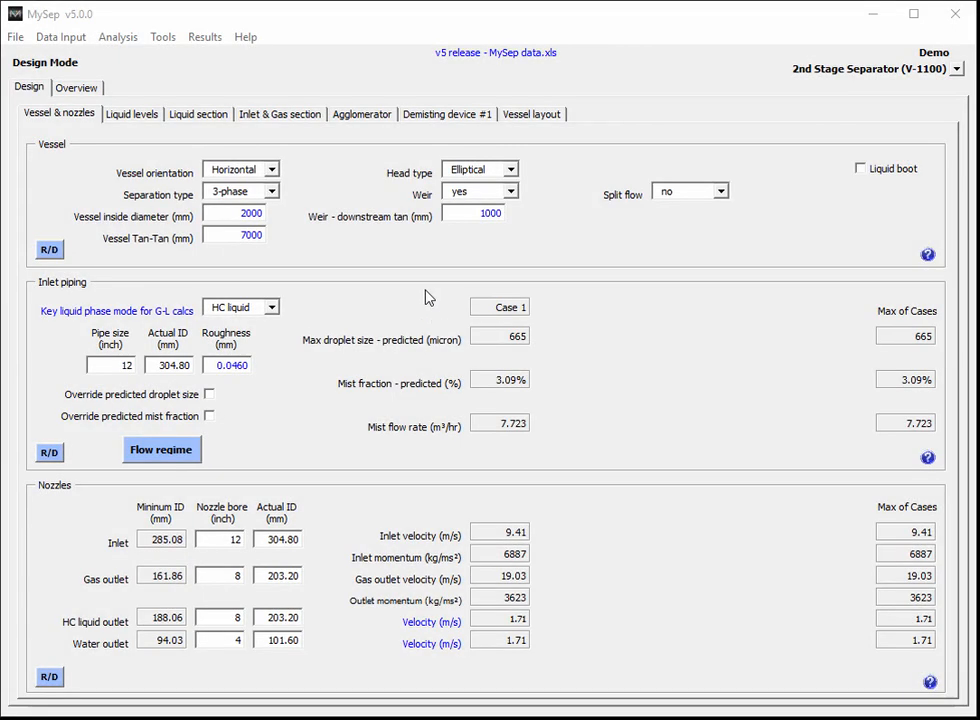
- Check the 2nd Stage Separator's inlet and gas section, and switch the vessel to Rating mode using the current design
click(312, 118)
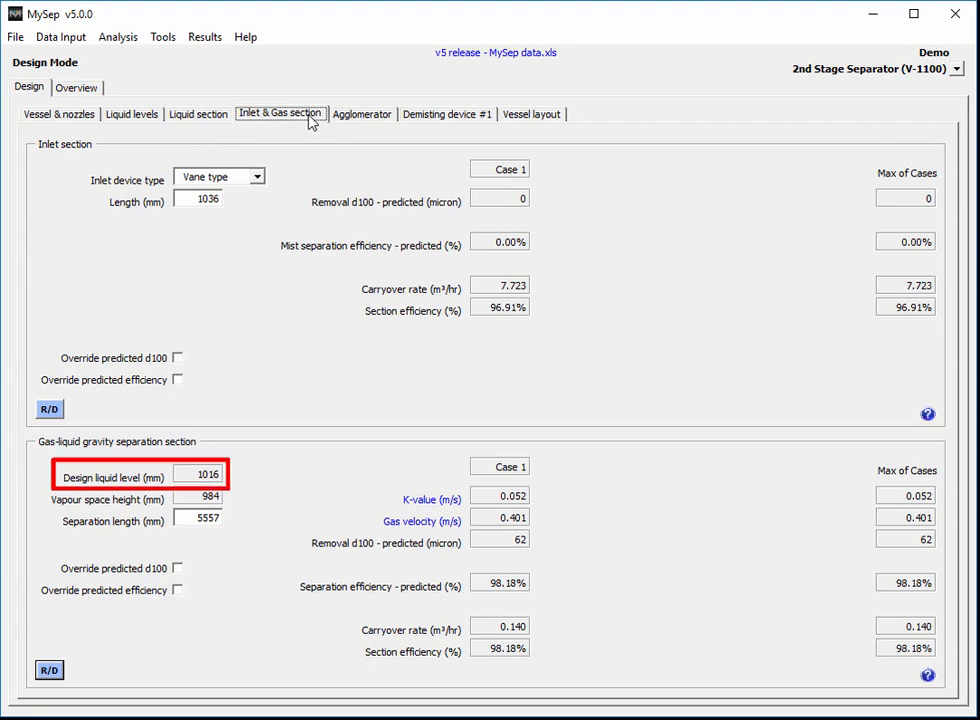
click(68, 42)
click(124, 103)
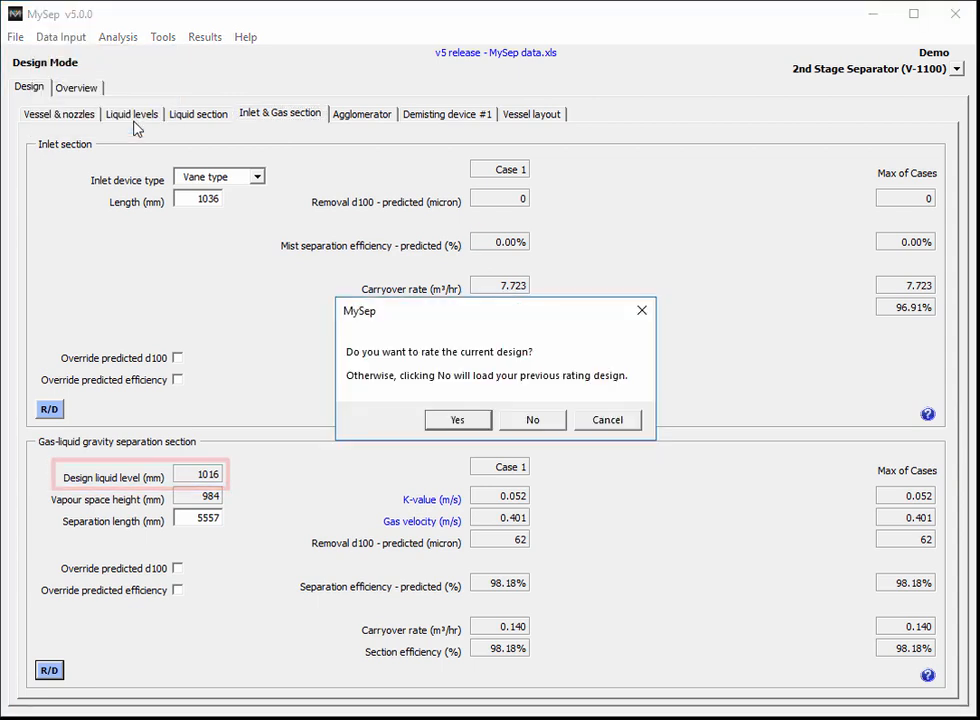
click(455, 420)
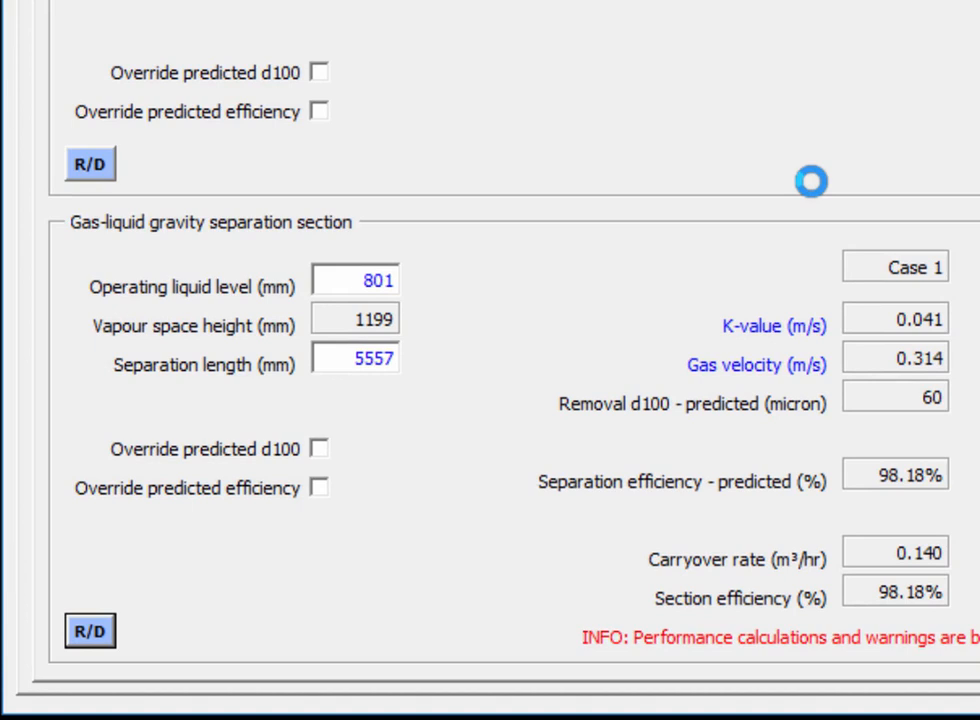
- Set the operating liquid level of the gas-liquid gravity separation section to 650 mm
double_click(334, 287)
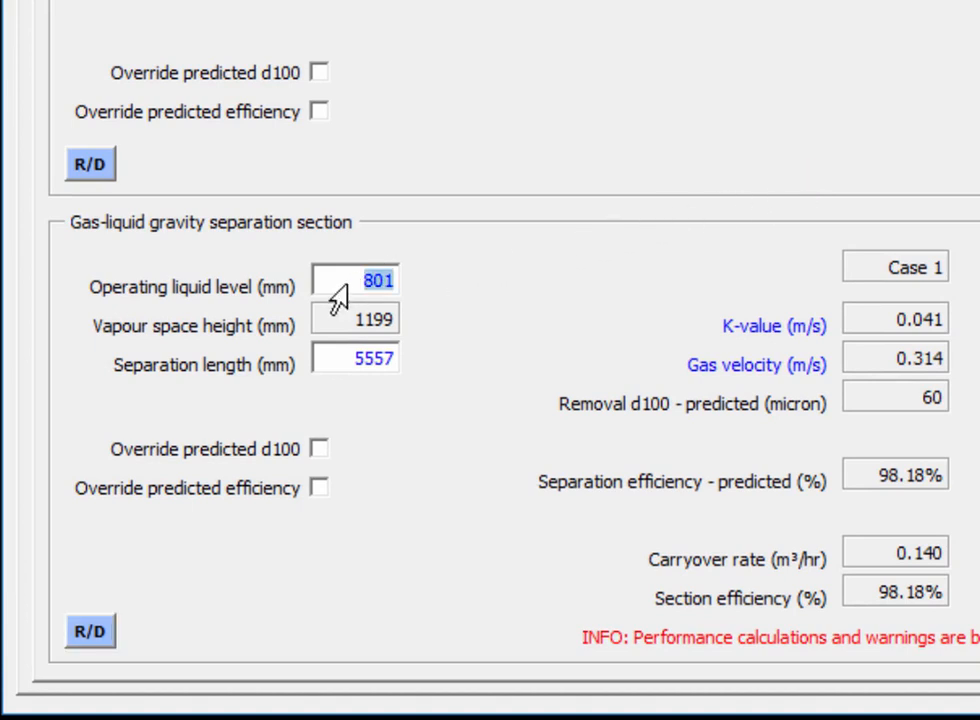
text(650)
key(Tab)
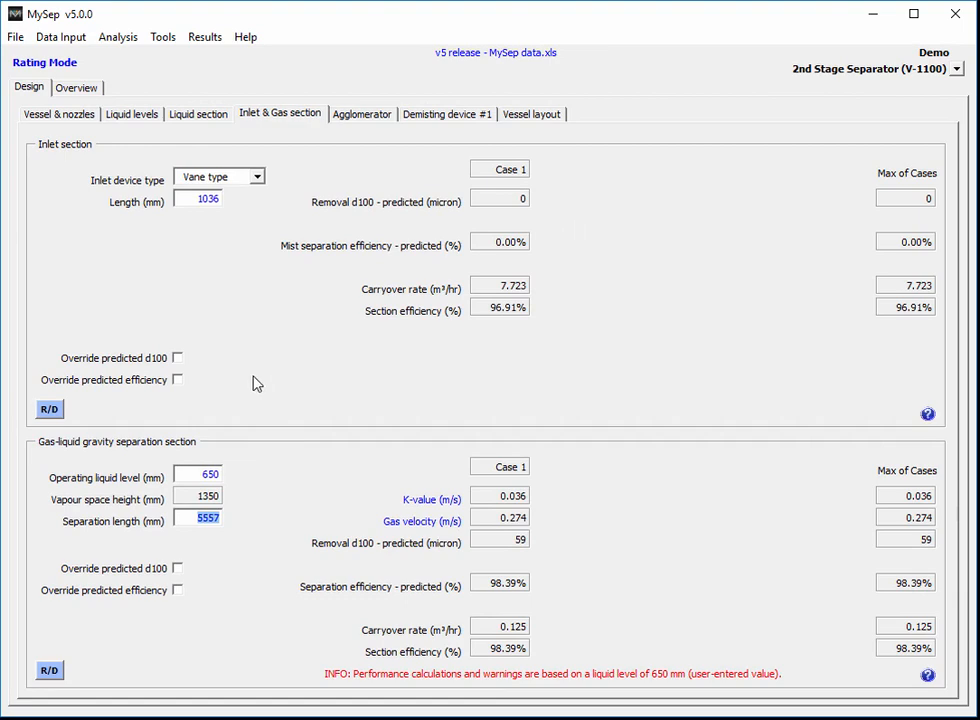
- Set the operating oil-water level in the liquid-liquid separation section to 270 mm
click(188, 116)
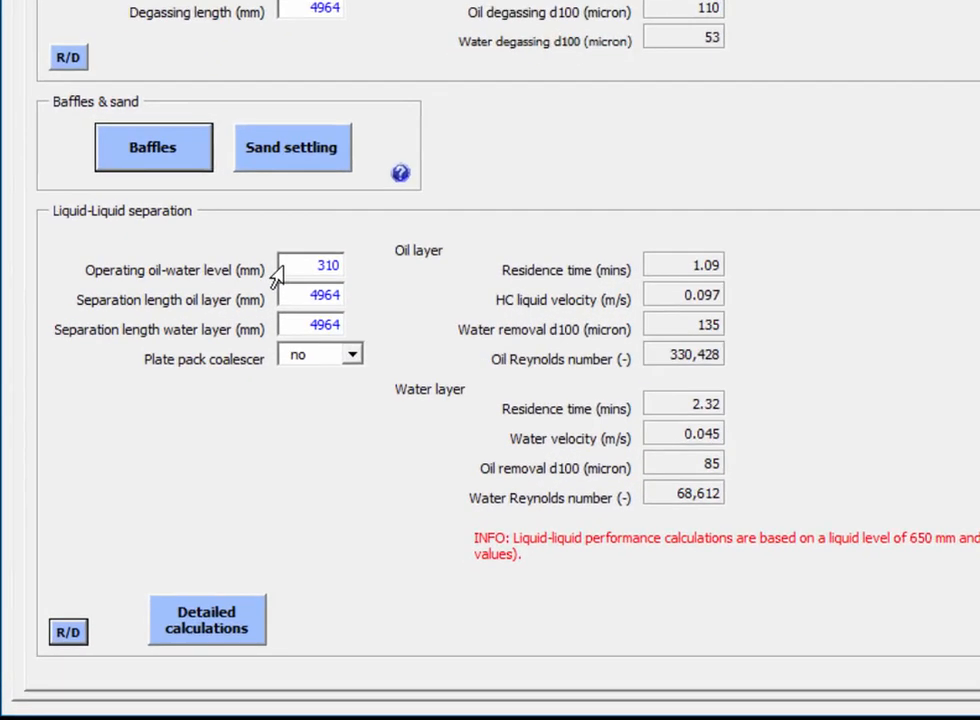
double_click(201, 390)
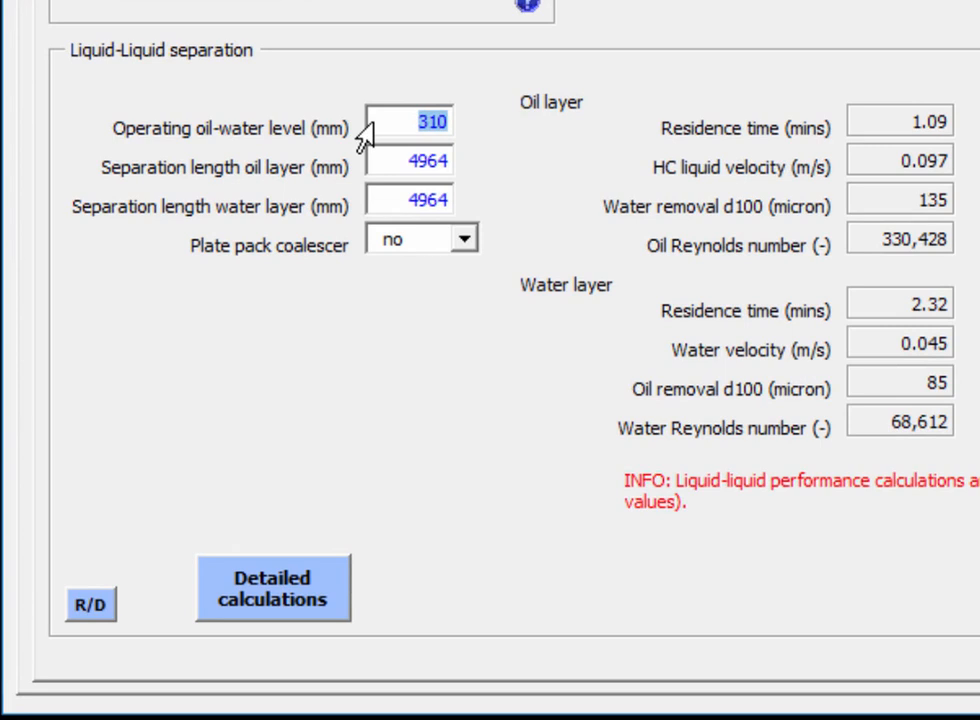
text(270)
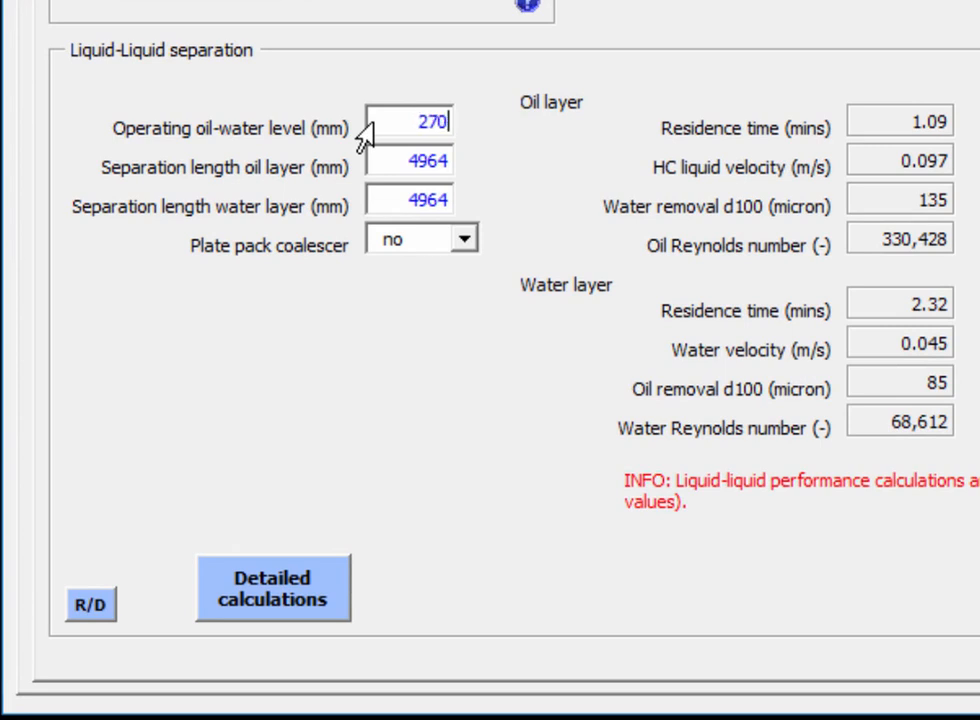
click(424, 199)
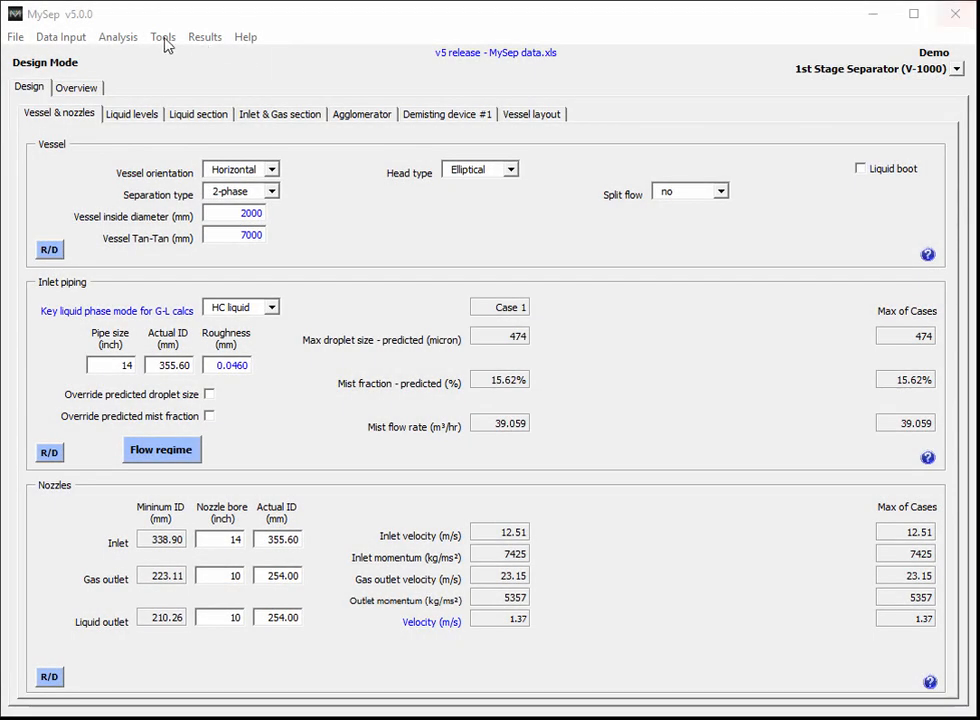
- Calculate the 1st Stage Separator's vessel motion with the alarm location at 3700 mm and the trip location at 4000 mm
click(122, 38)
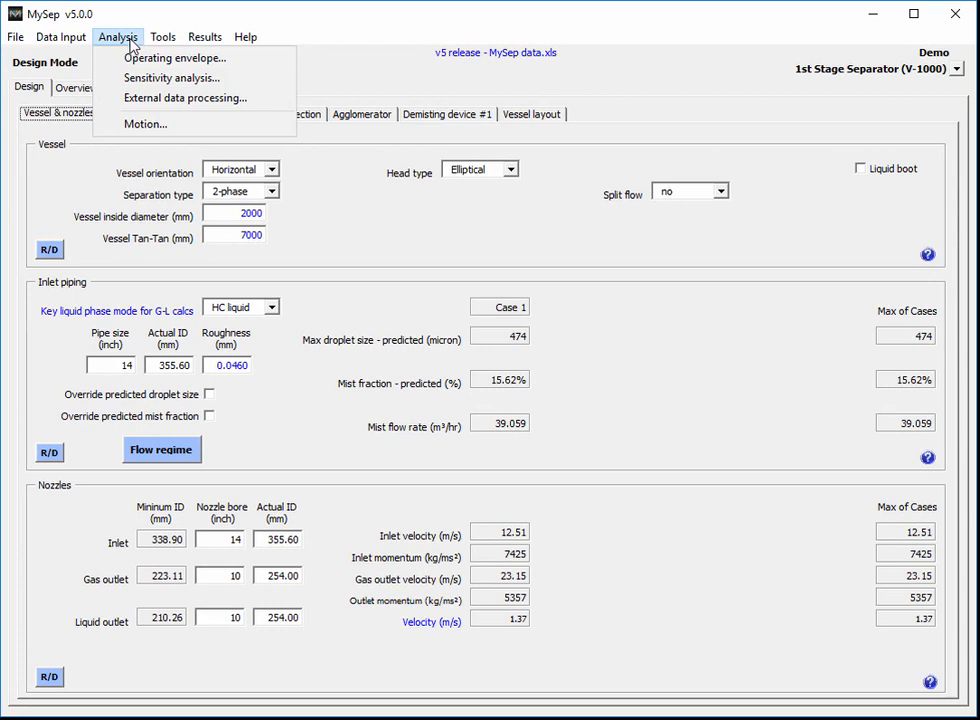
click(213, 124)
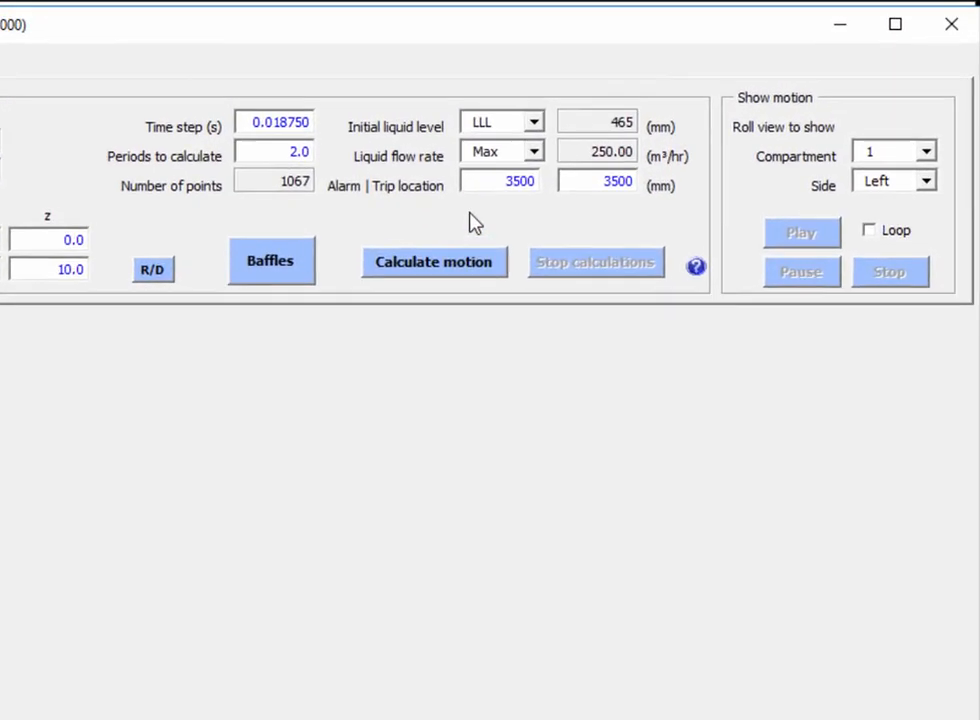
click(437, 207)
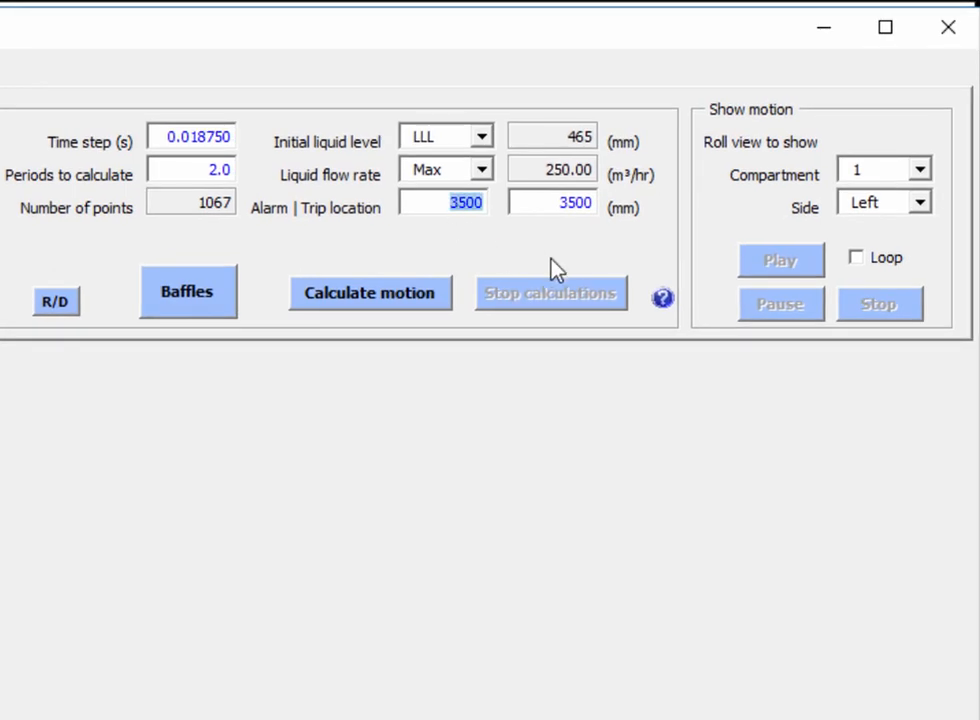
text(3700)
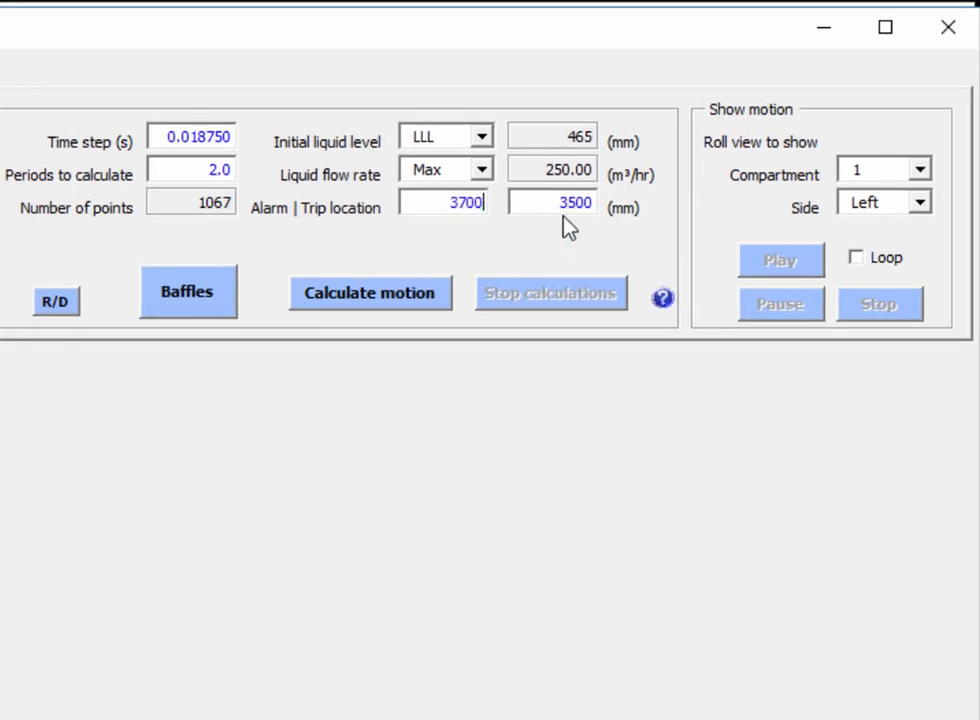
key(Tab)
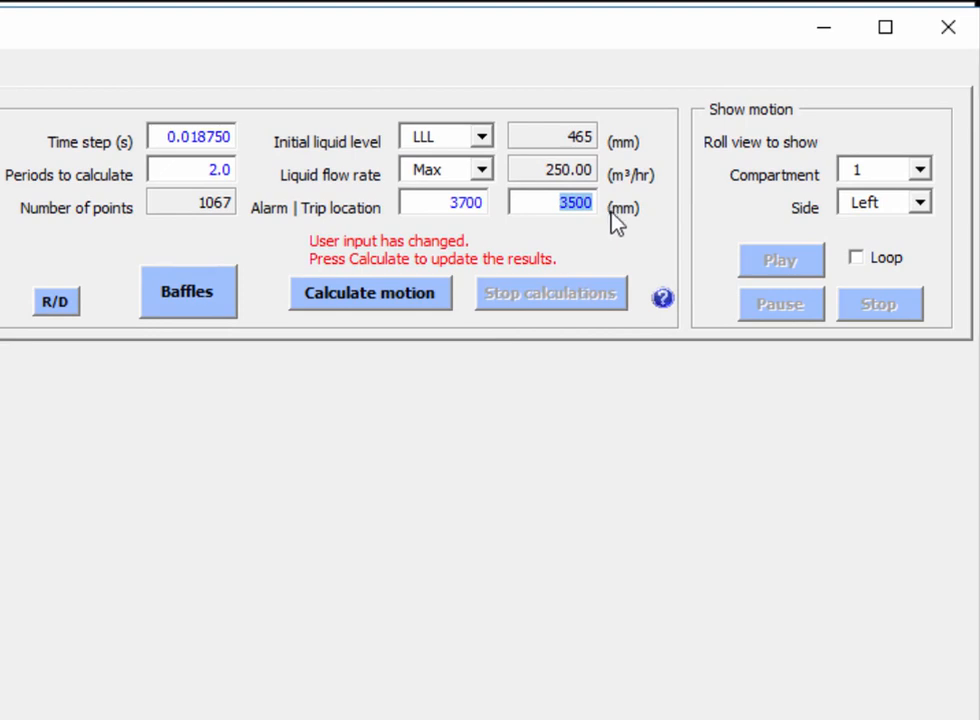
key(BackSpace)
text(4000)
click(412, 318)
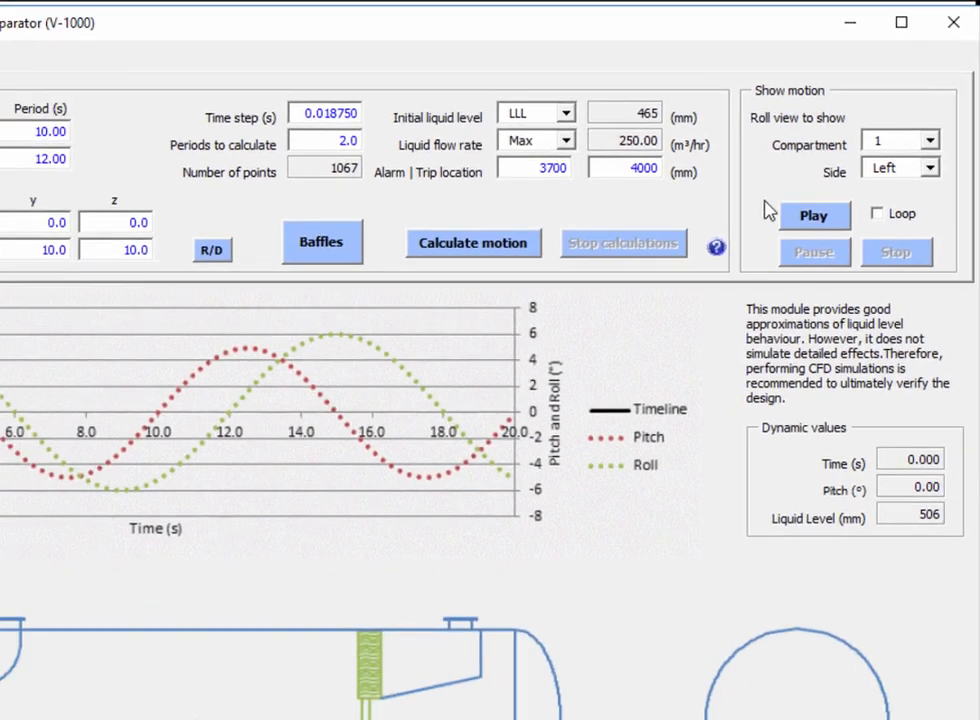
- Play the vessel motion and inspect the critical warning for the LLL setpoint at the instrumentation nozzle
click(780, 259)
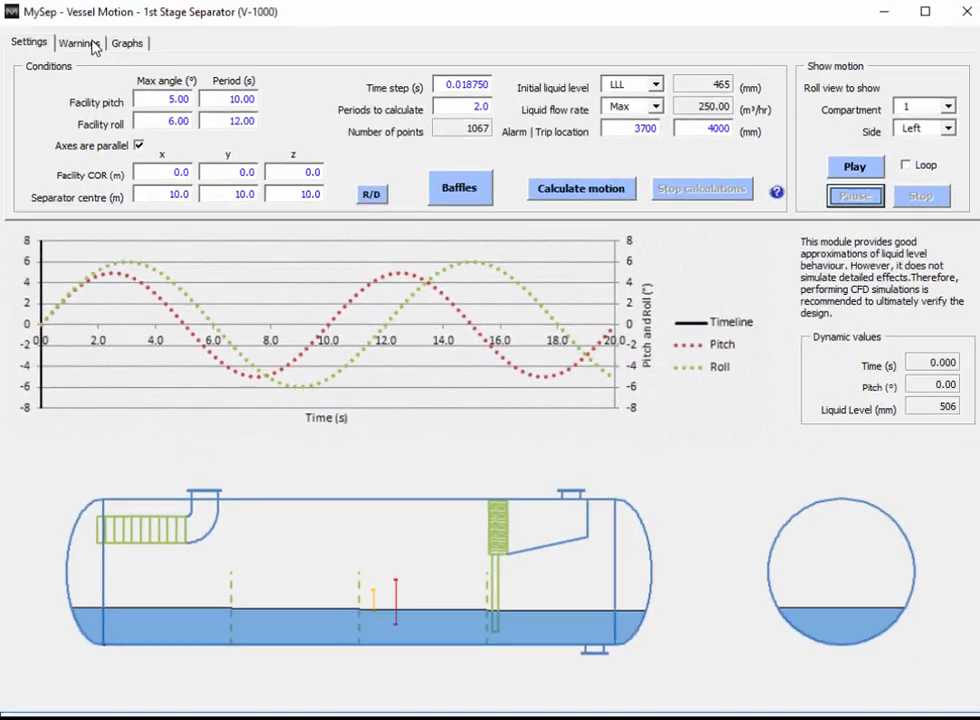
click(80, 43)
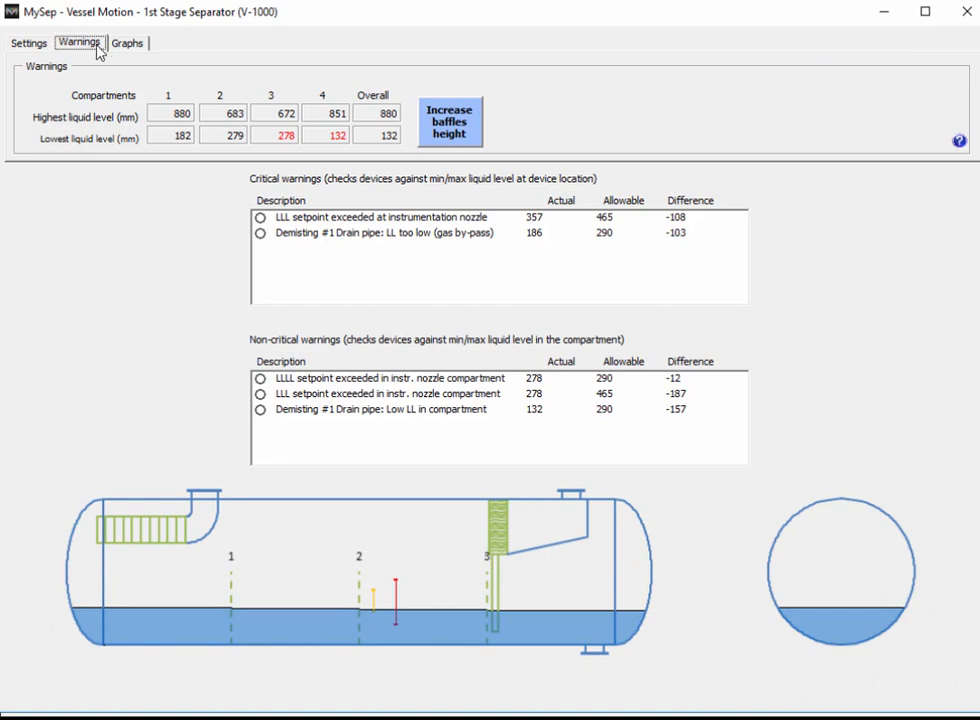
click(362, 220)
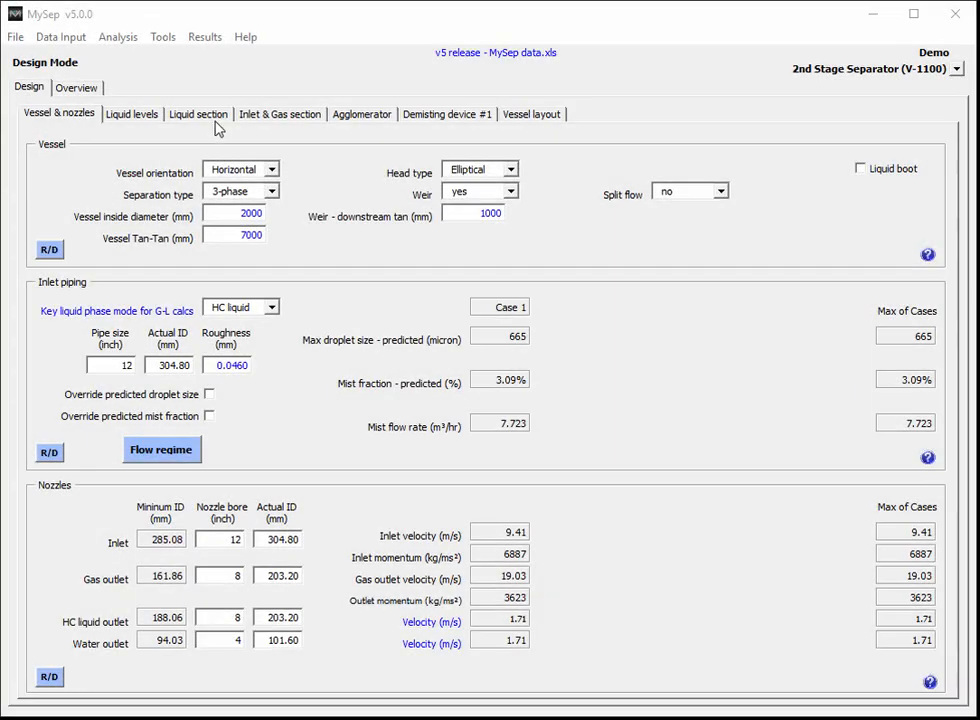
- Enable the plate pack coalescer in the 2nd Stage Separator's liquid-liquid separation section
click(211, 119)
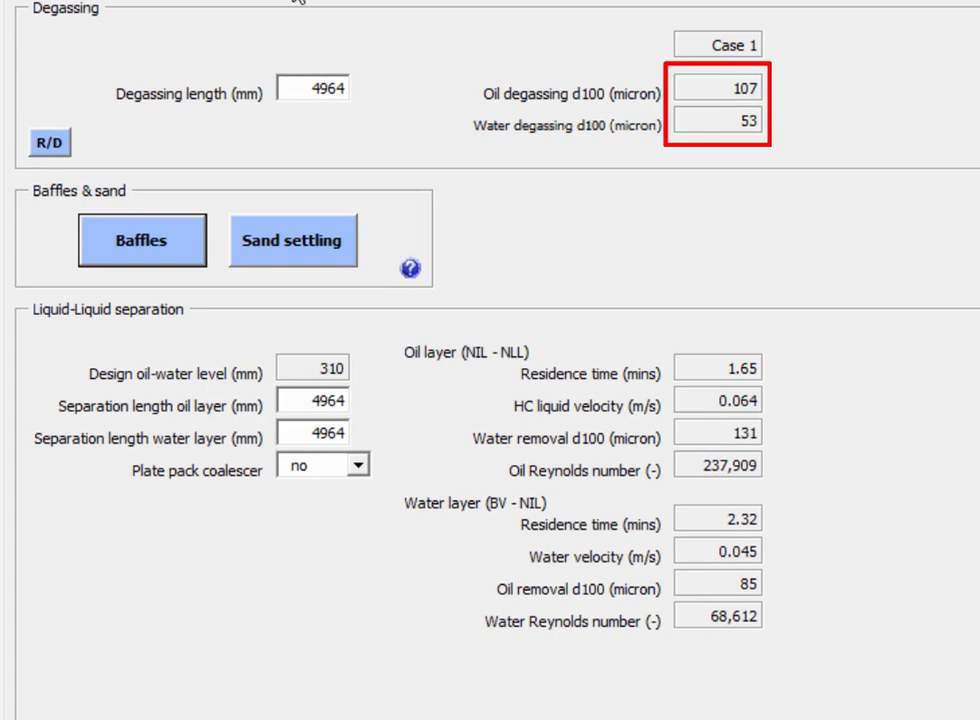
click(356, 468)
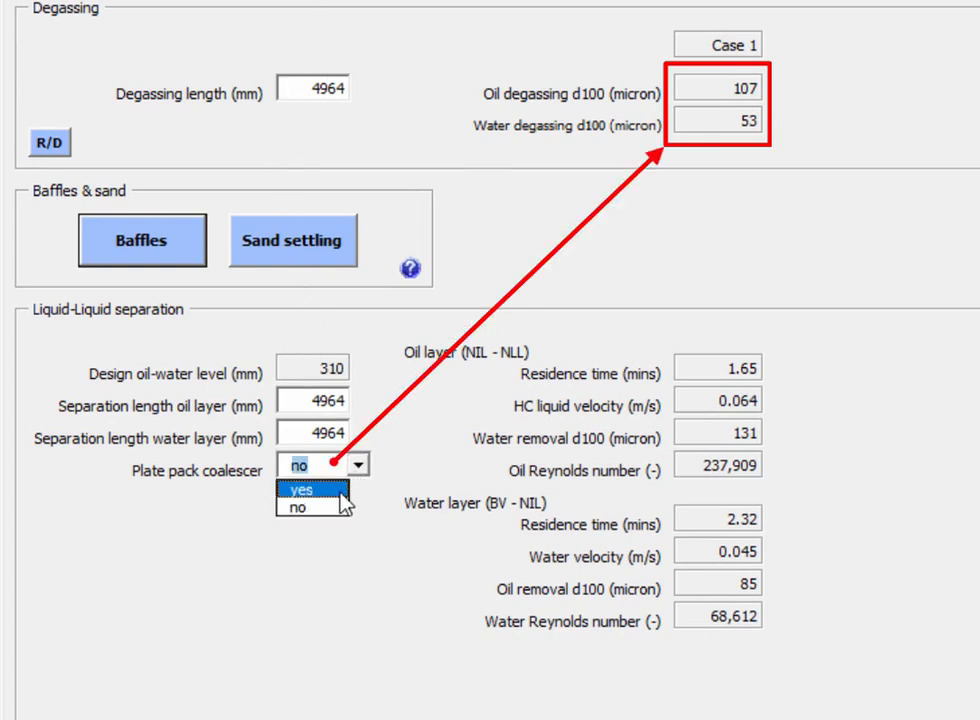
click(340, 491)
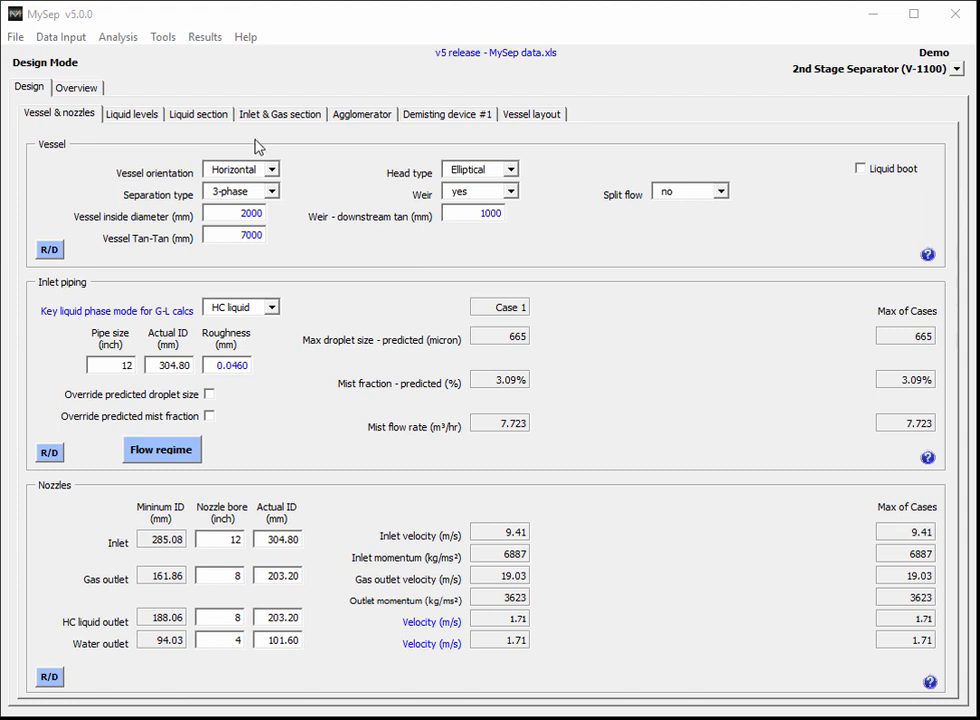
- Override the predicted phase inversion point in the 2nd Stage Separator's detailed liquid-liquid calculations with a critical water cut of 45%
click(218, 116)
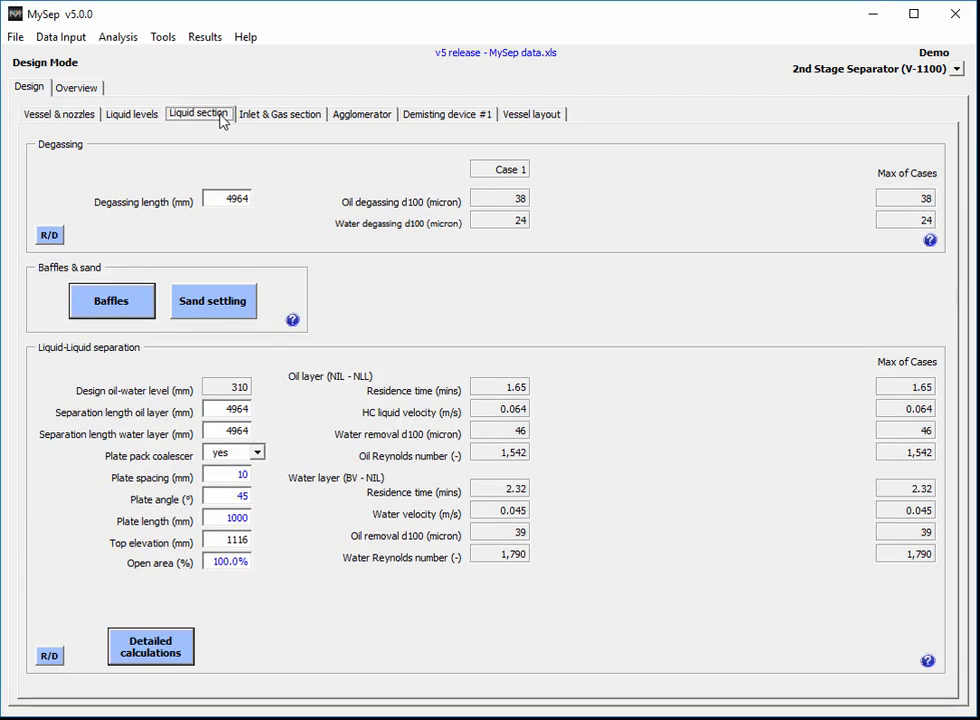
click(148, 648)
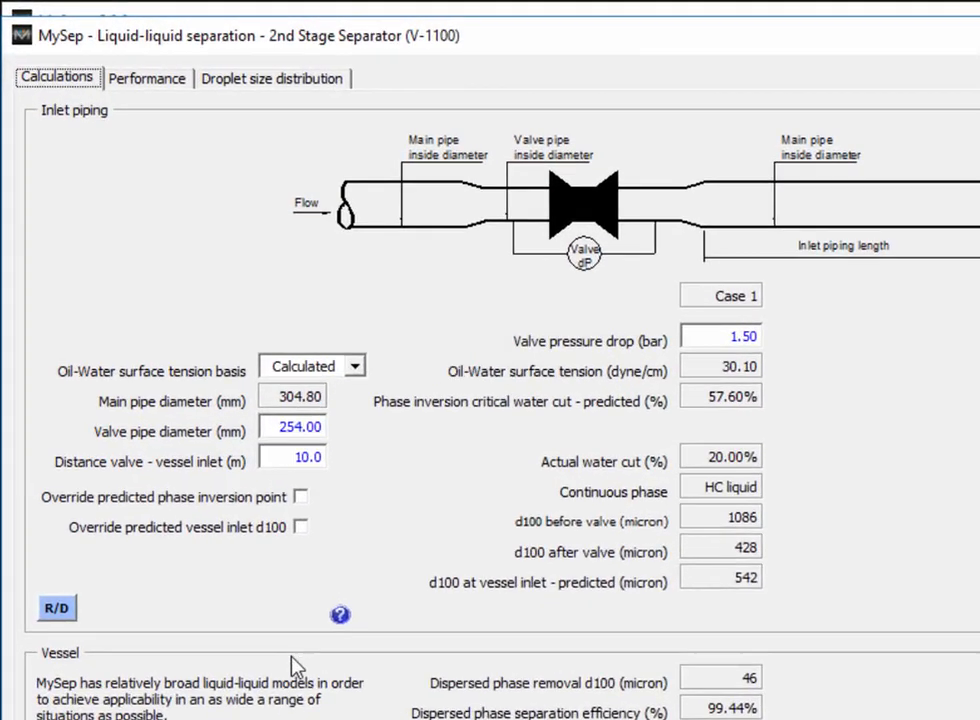
click(258, 425)
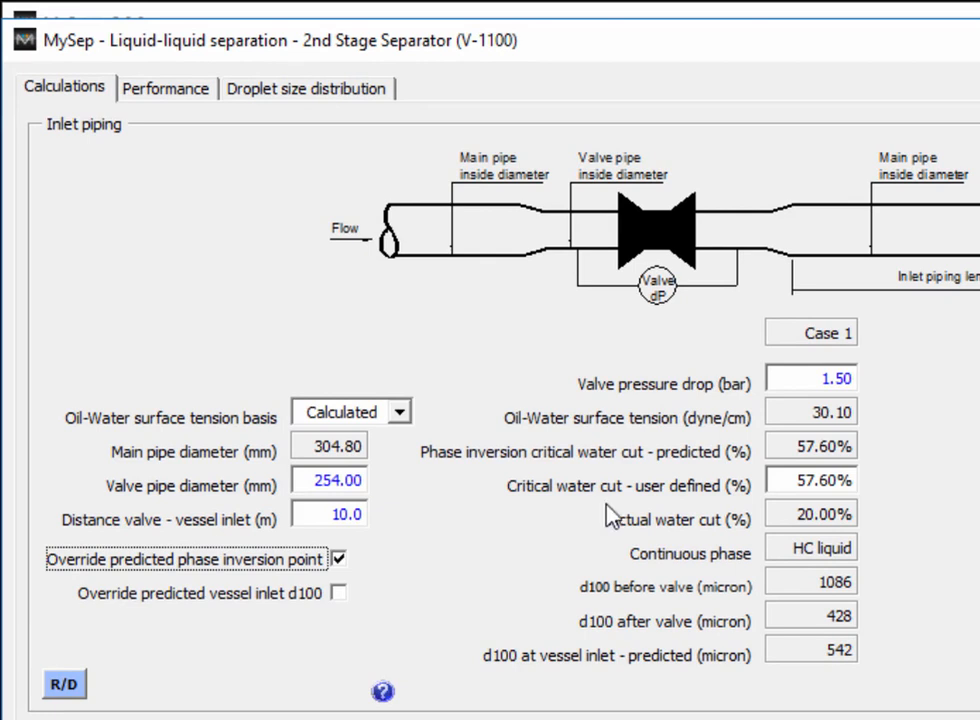
click(782, 484)
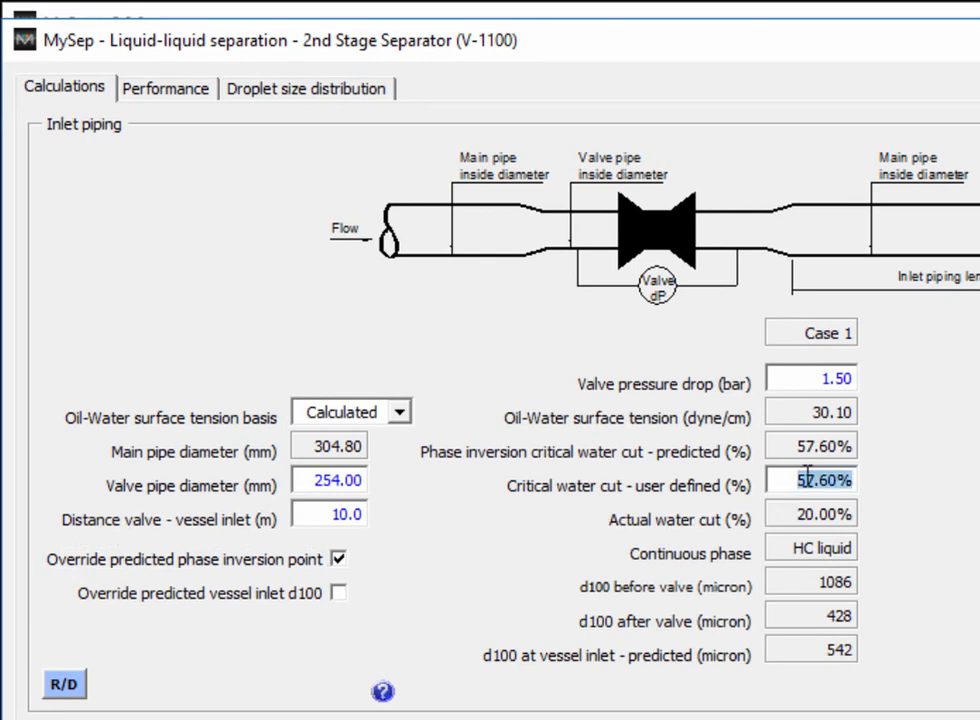
text(45)
key(Return)
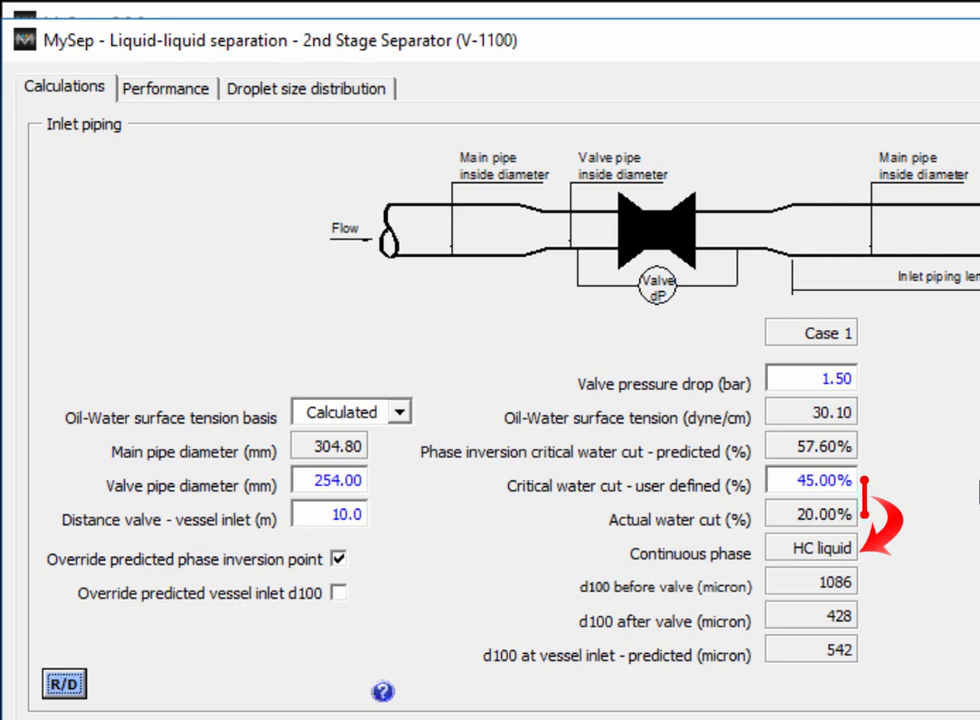
- Set the user-defined critical water cut for Case 1 to 19%
double_click(774, 481)
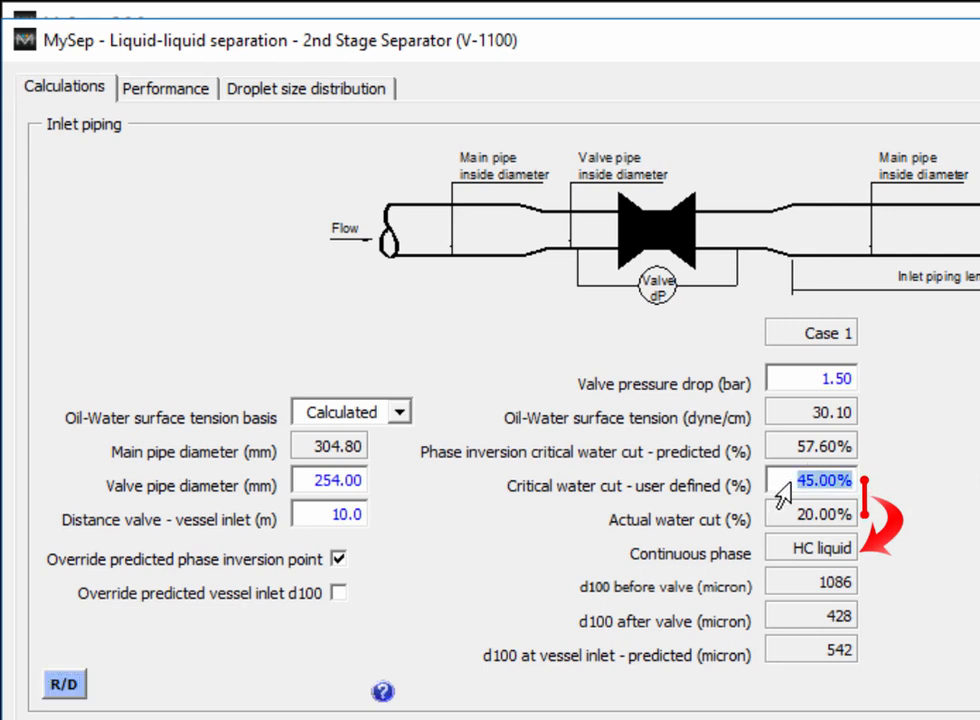
text(19)
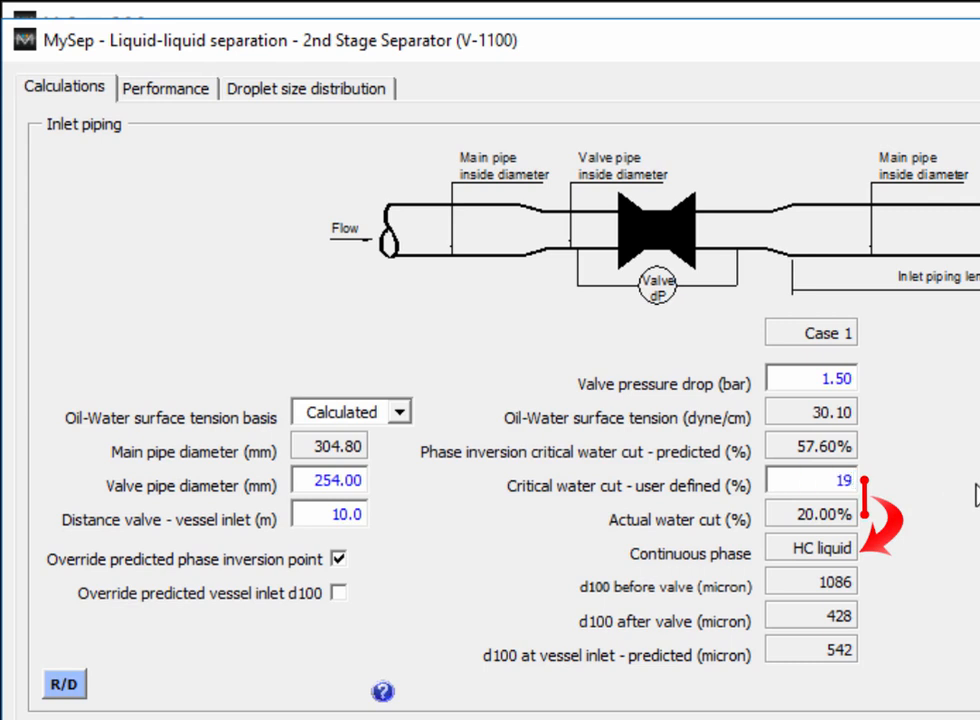
key(Return)
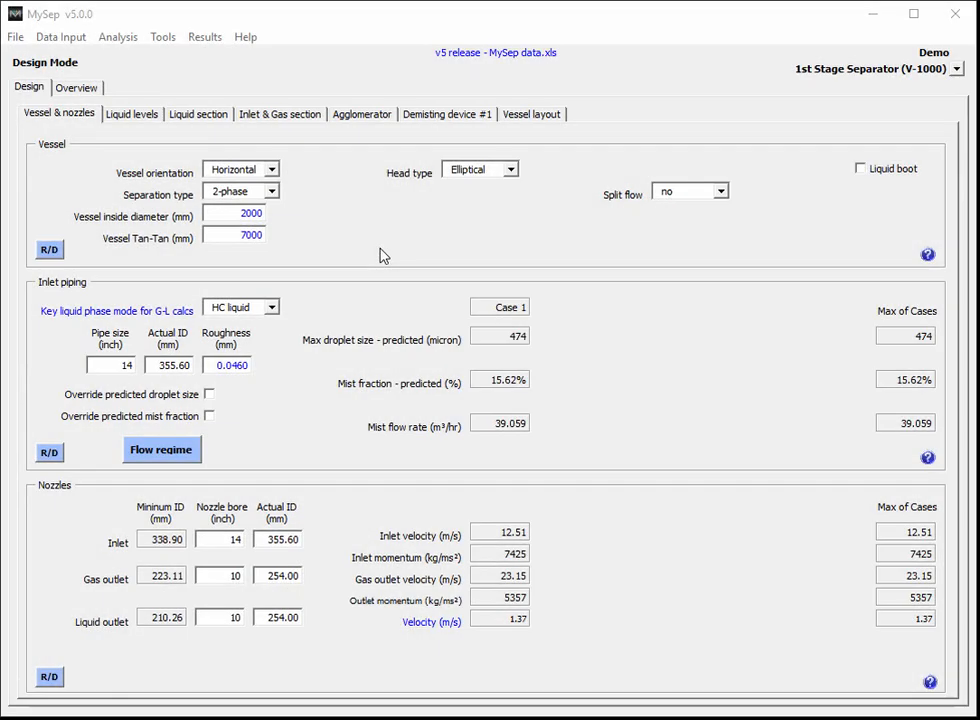
- Add a mesh agglomerator to the 1st Stage Separator with a bottom elevation of 1250 mm
click(361, 116)
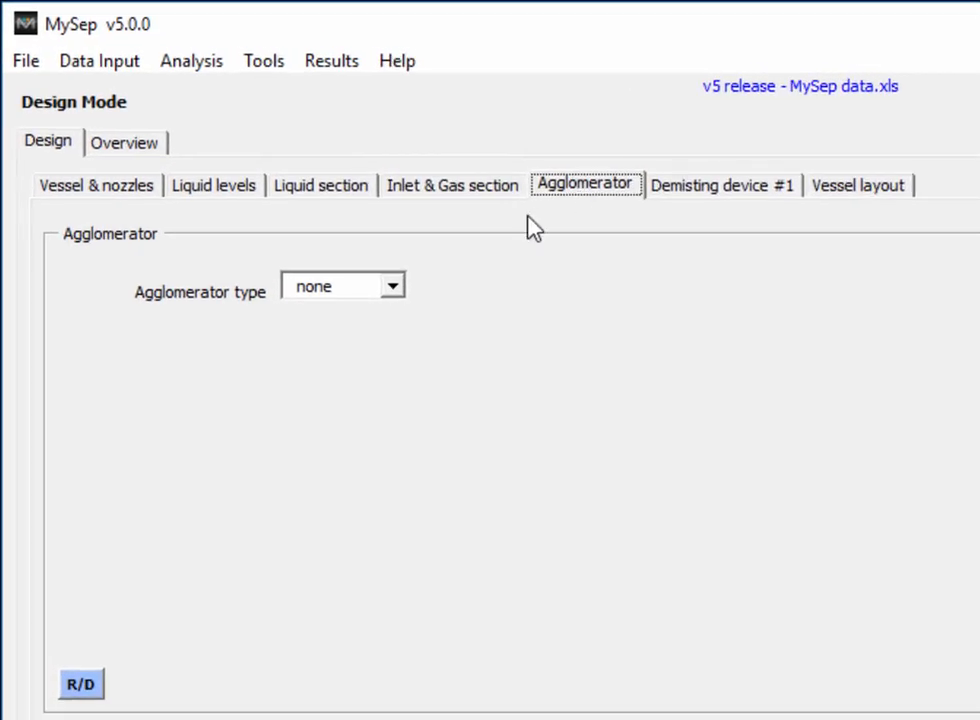
click(402, 287)
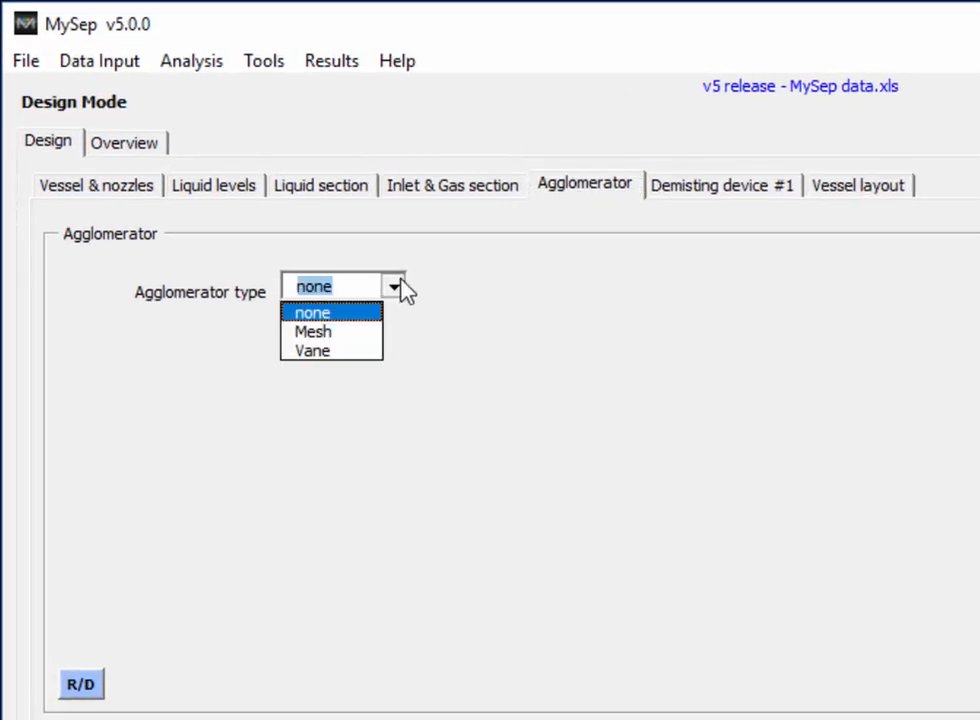
click(362, 336)
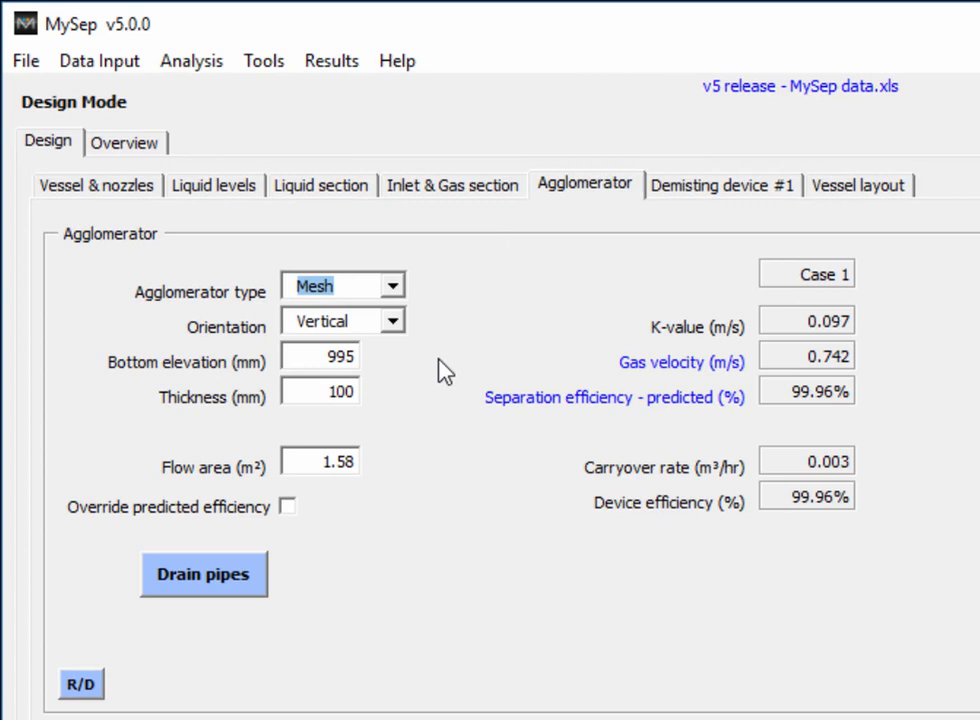
click(302, 368)
text(1250)
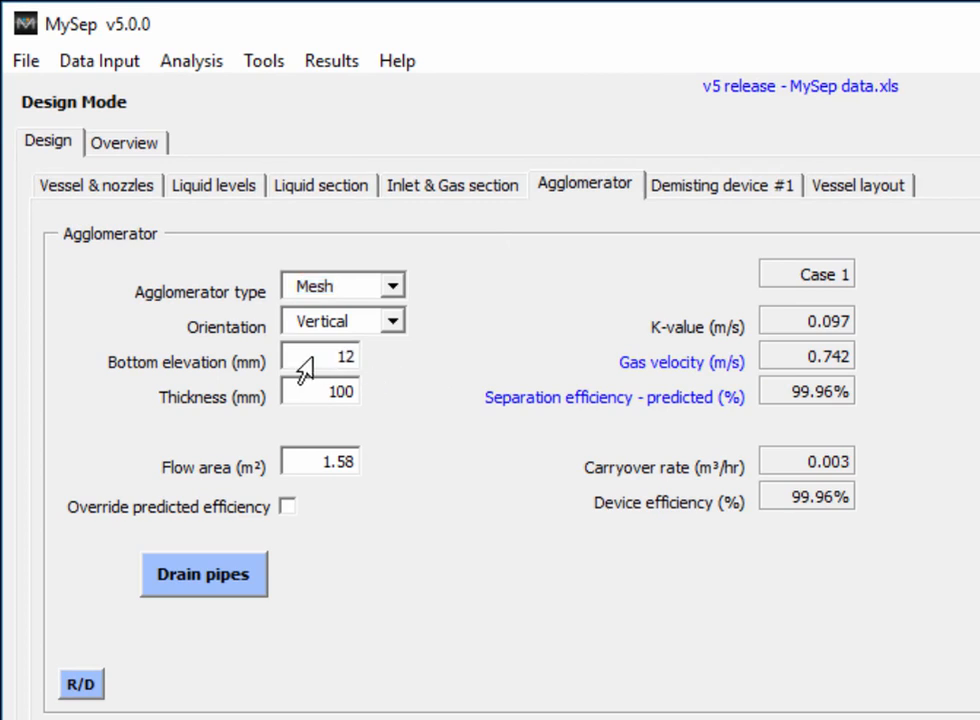
key(Return)
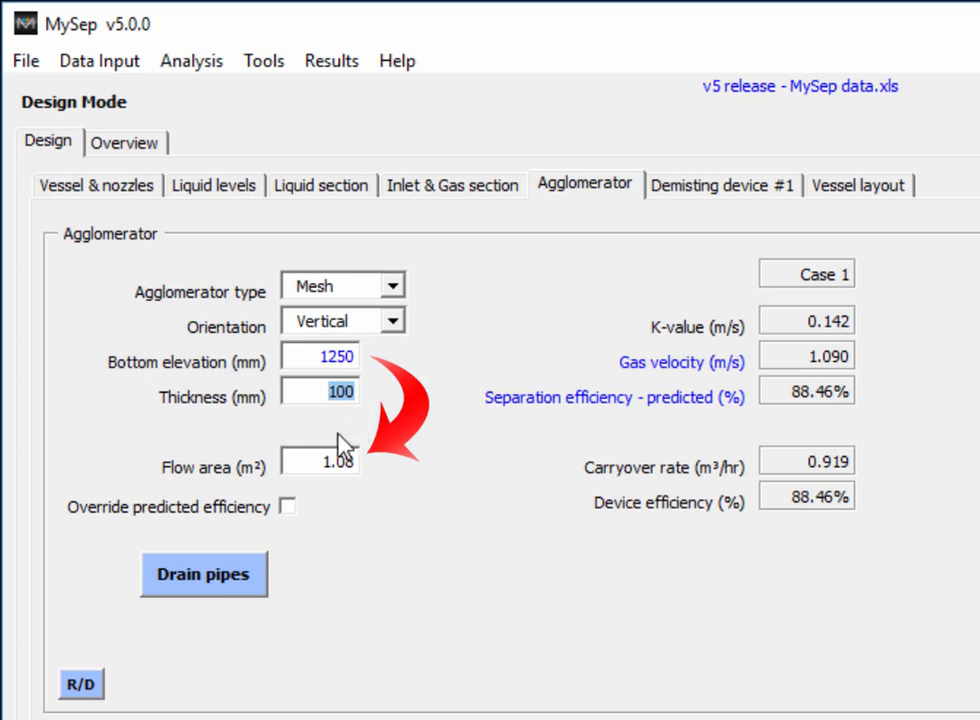
- Set the mesh agglomerator's flow area to 0.9 m² and its bottom elevation to 1100 mm
click(298, 464)
text(0.9)
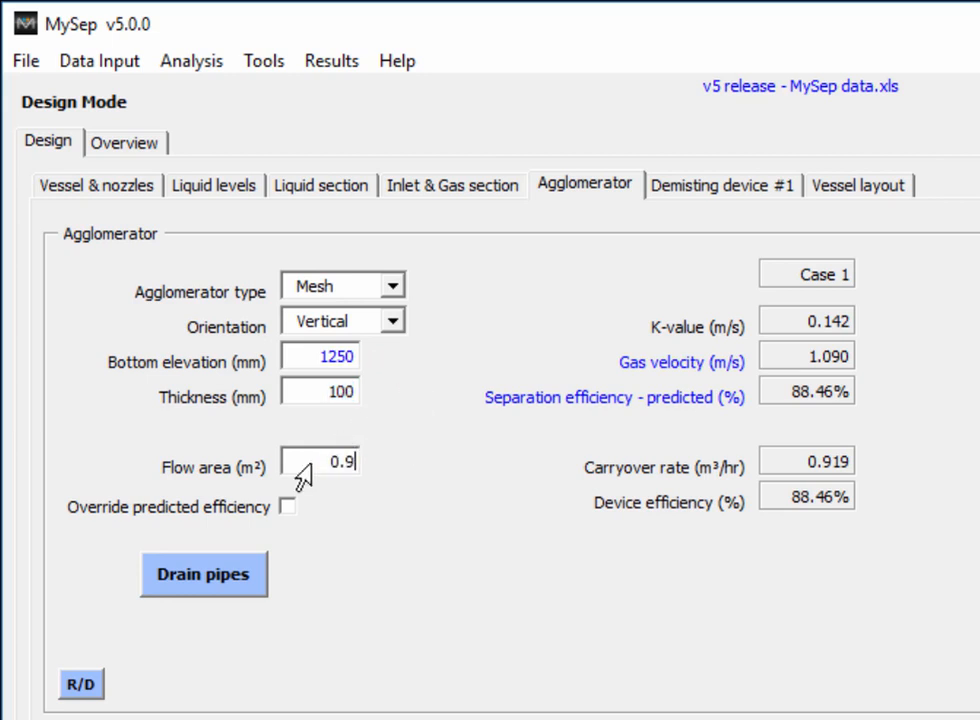
key(Return)
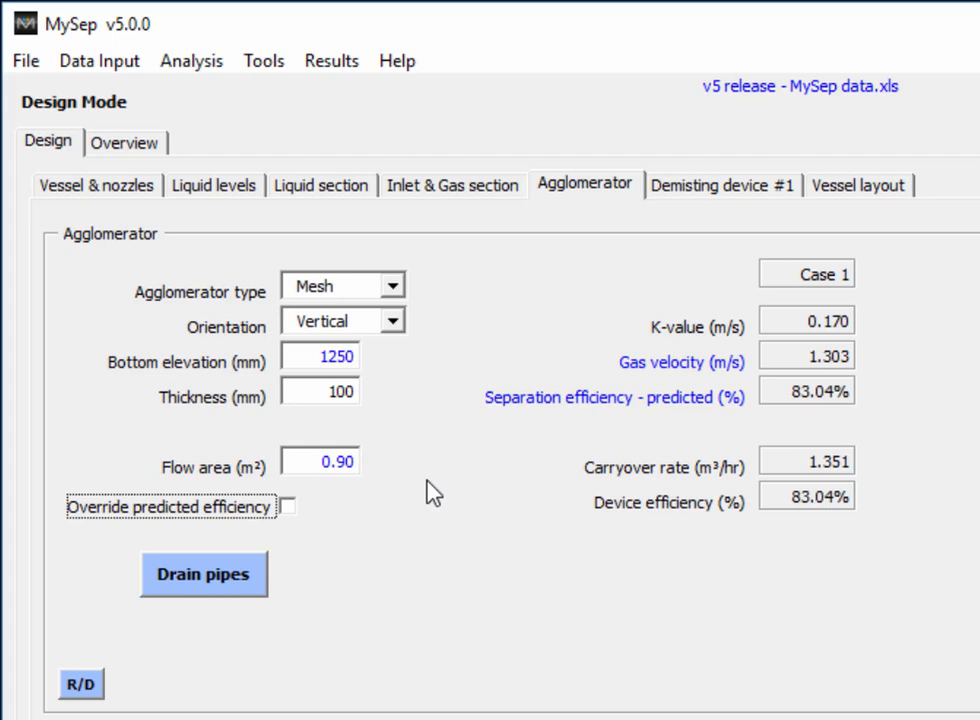
click(297, 355)
text(1100)
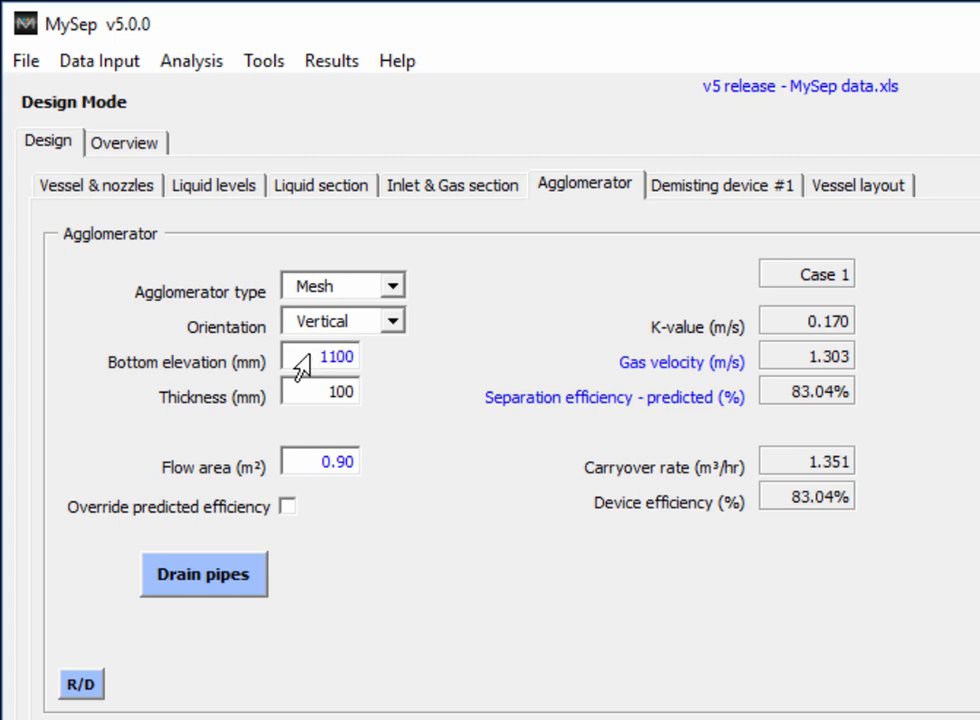
key(Tab)
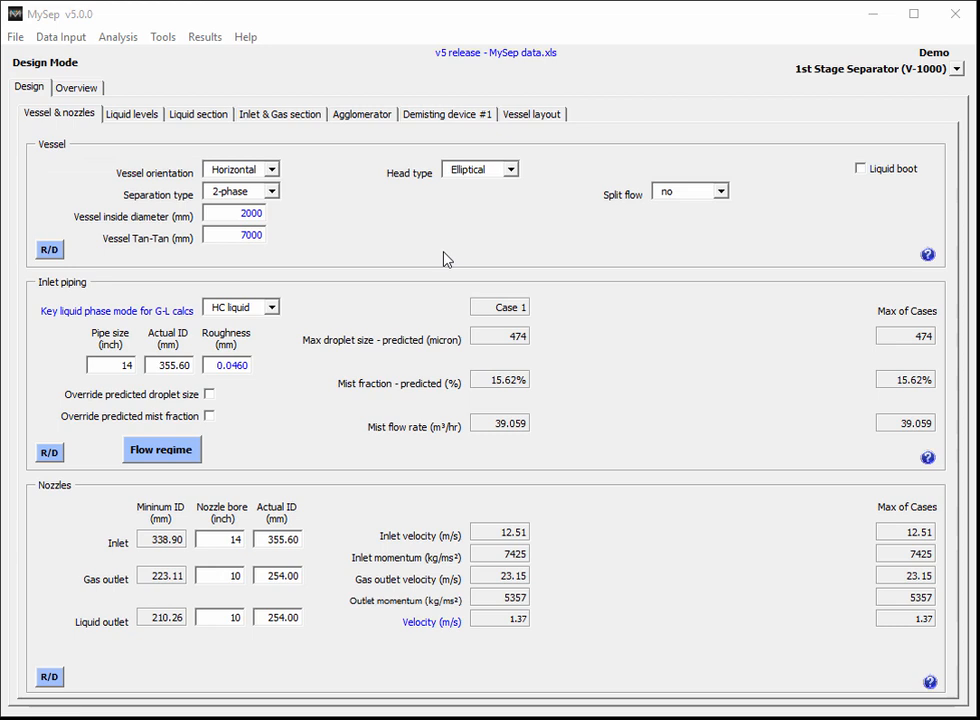
- Open the datasheet generation tool for the 1st Stage Separator
click(164, 38)
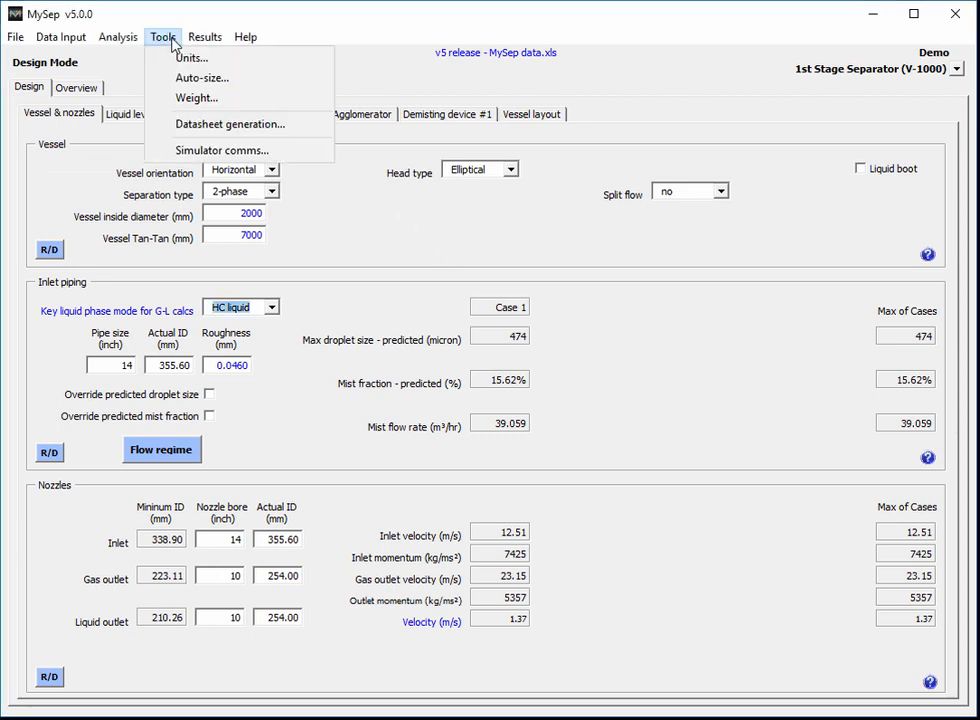
click(280, 125)
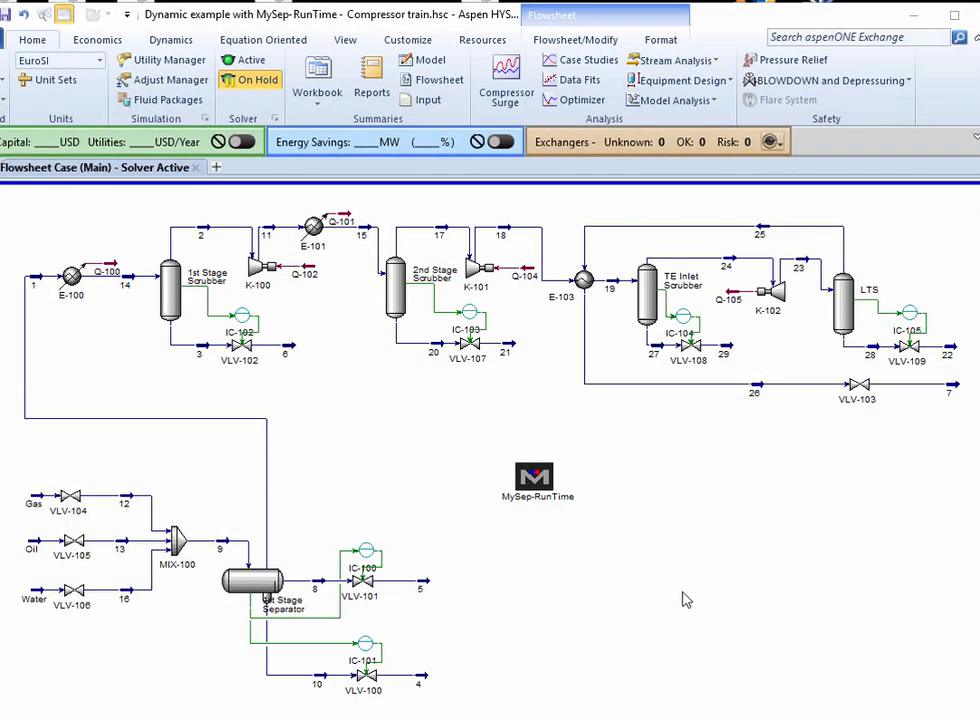
- In the Aspen HYSYS compressor train flowsheet, open the MySep-RunTime object and view the fixed design data of its mapped vessels
double_click(548, 485)
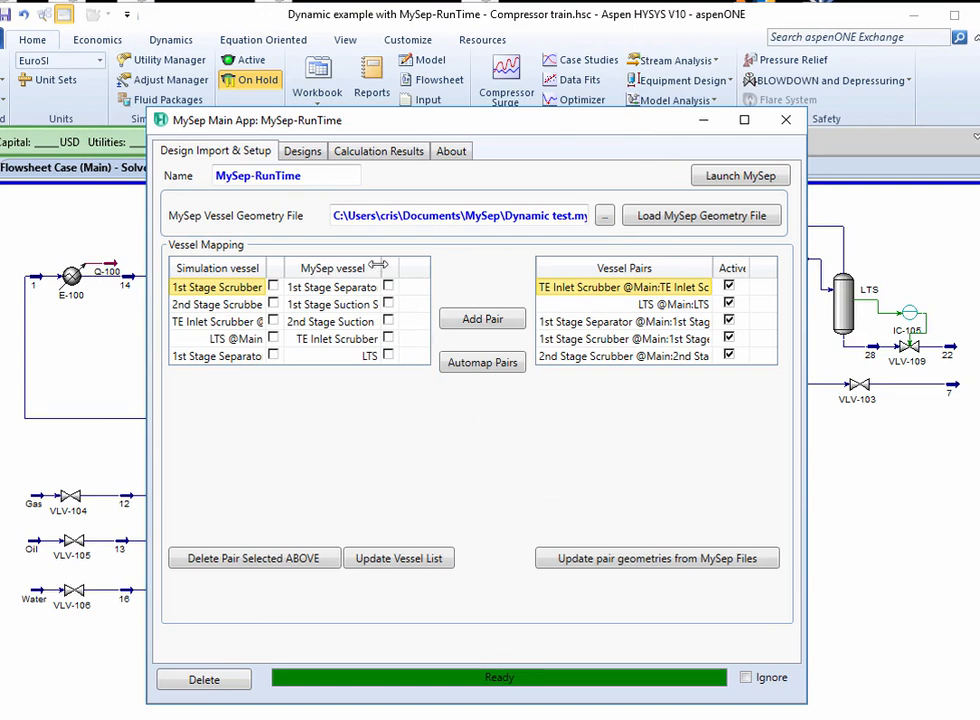
click(304, 153)
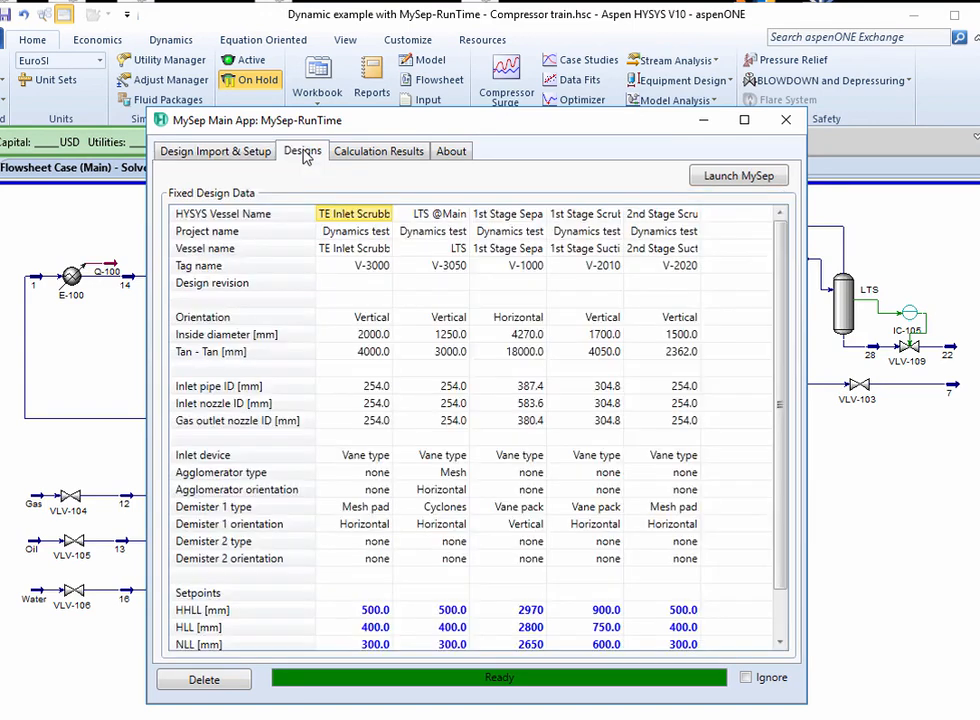